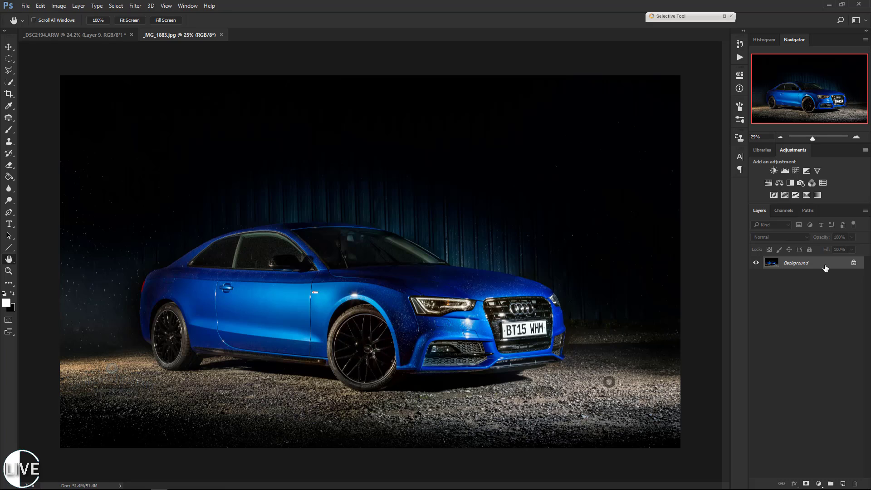
Duplicate the Background layer of the car photo and hide the original Background.
{"action": "key", "text": "ctrl+j"}
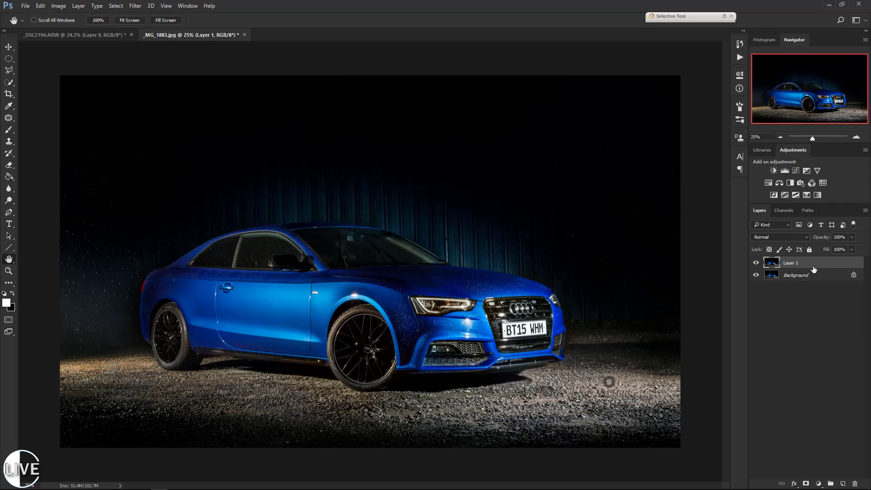
{"action": "left_click", "coordinate": [756, 275]}
Add a new layer above the duplicated photo and fill it with 50% Gray in Normal mode at 100% opacity.
{"action": "left_click", "coordinate": [841, 483]}
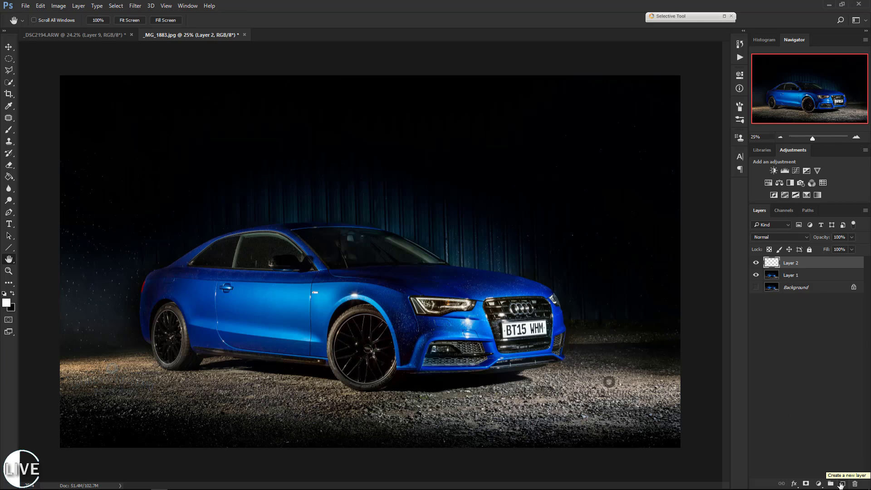
{"action": "key", "text": "shift+F5"}
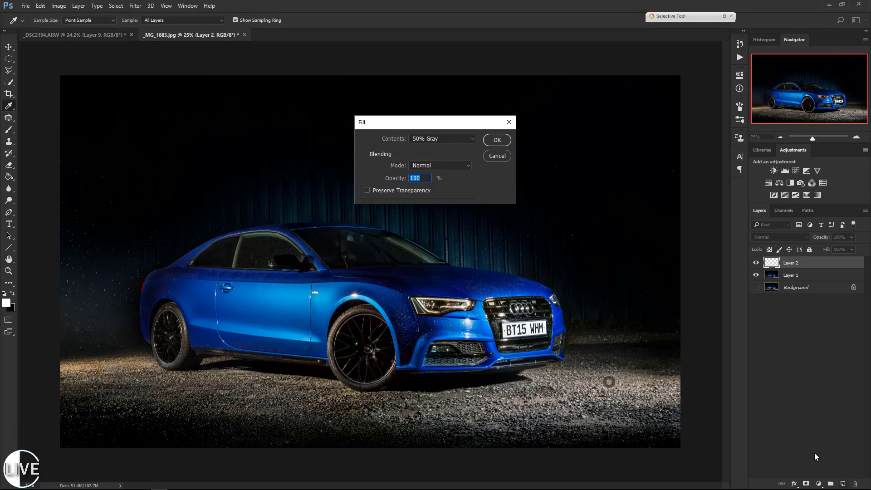
{"action": "left_click", "coordinate": [458, 141]}
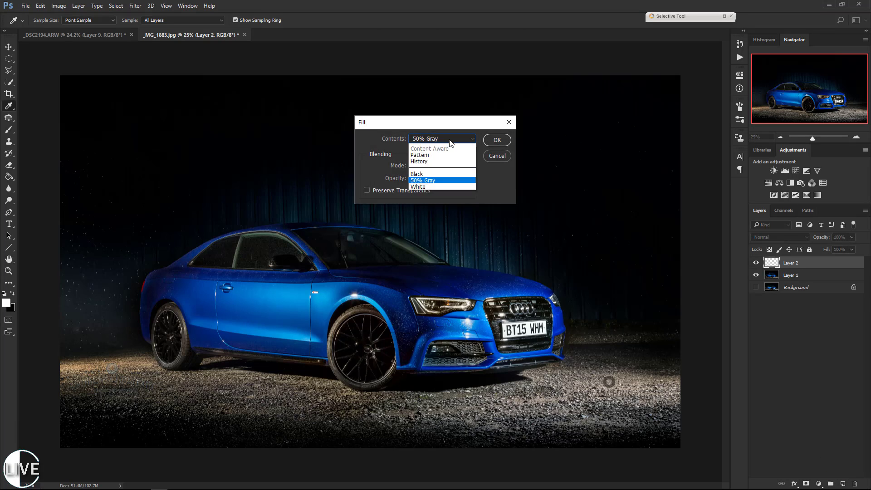
{"action": "left_click", "coordinate": [422, 145]}
{"action": "left_click", "coordinate": [495, 141]}
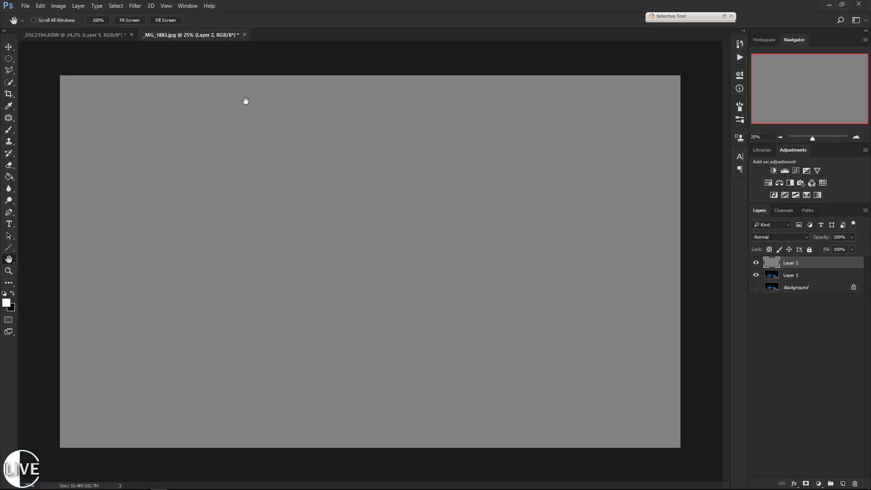
Apply the Add Noise filter to the gray layer with an amount of 400%, Gaussian distribution and Monochromatic enabled.
{"action": "left_click", "coordinate": [134, 9]}
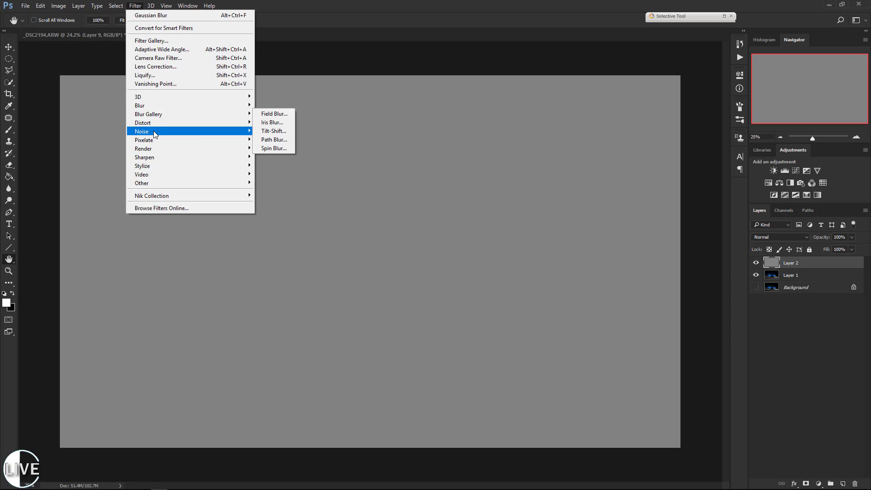
{"action": "mouse_move", "coordinate": [154, 134]}
{"action": "left_click", "coordinate": [282, 130]}
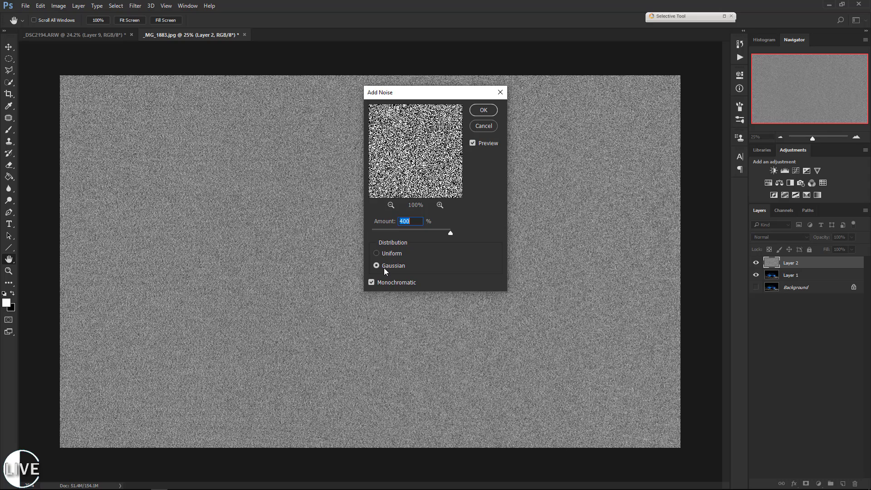
{"action": "left_click", "coordinate": [475, 113]}
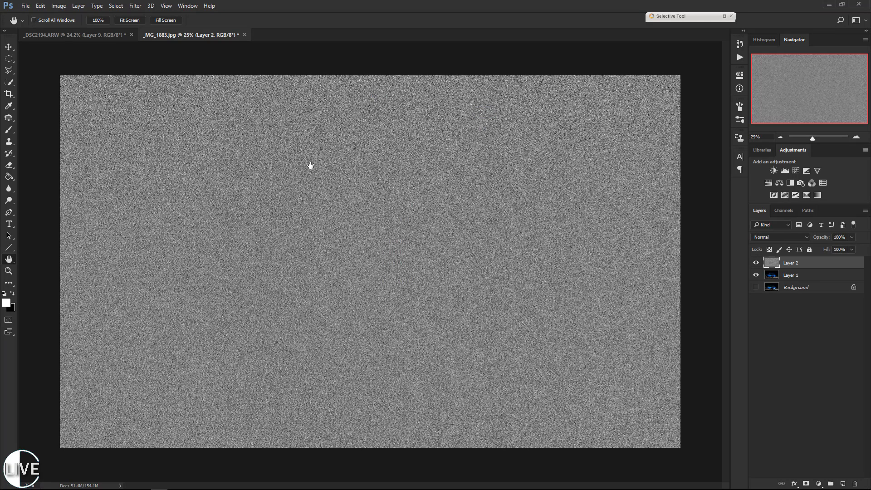
Apply a Gaussian Blur with a radius of about 0.9 pixels to the noise layer.
{"action": "left_click", "coordinate": [136, 8]}
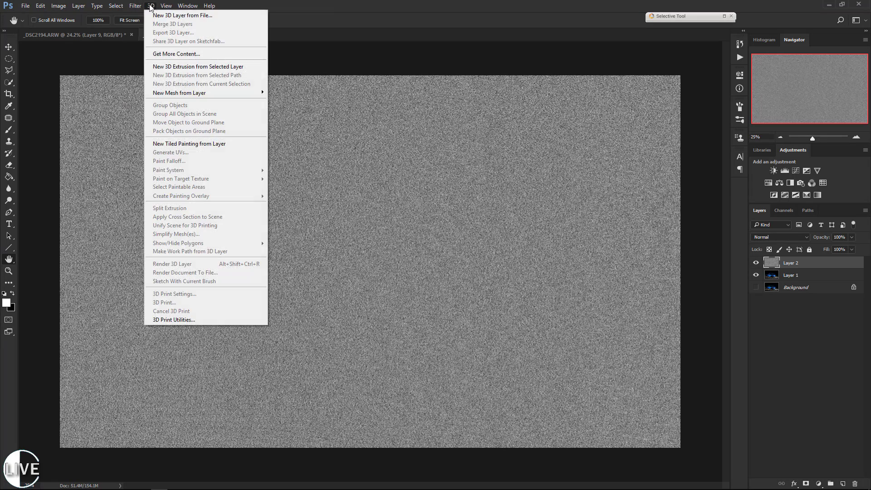
{"action": "mouse_move", "coordinate": [164, 104]}
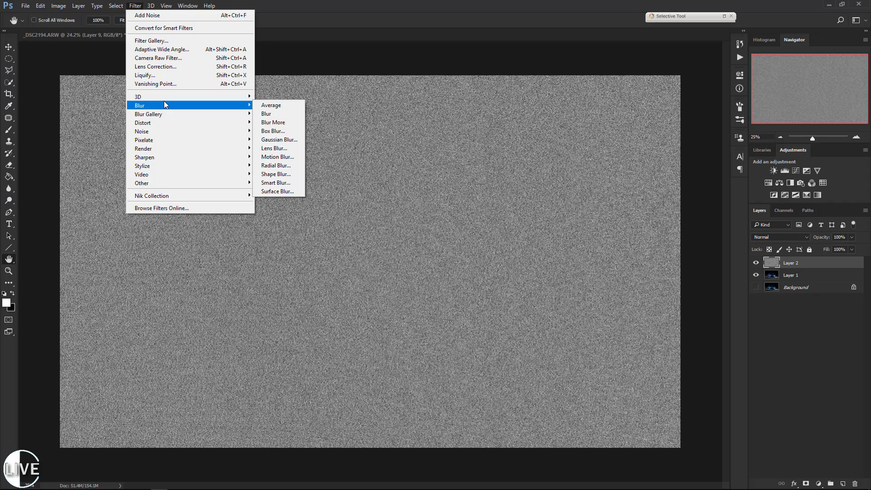
{"action": "left_click", "coordinate": [278, 139]}
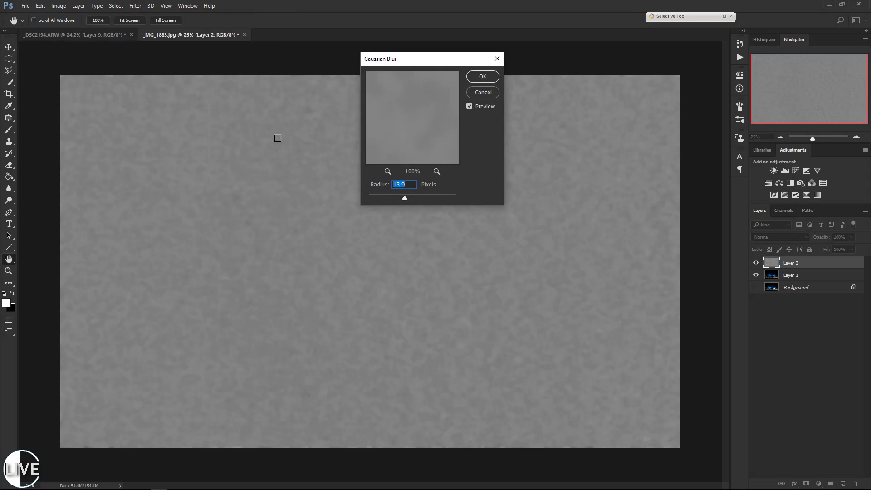
{"action": "left_click_drag", "start_coordinate": [380, 191], "coordinate": [372, 195]}
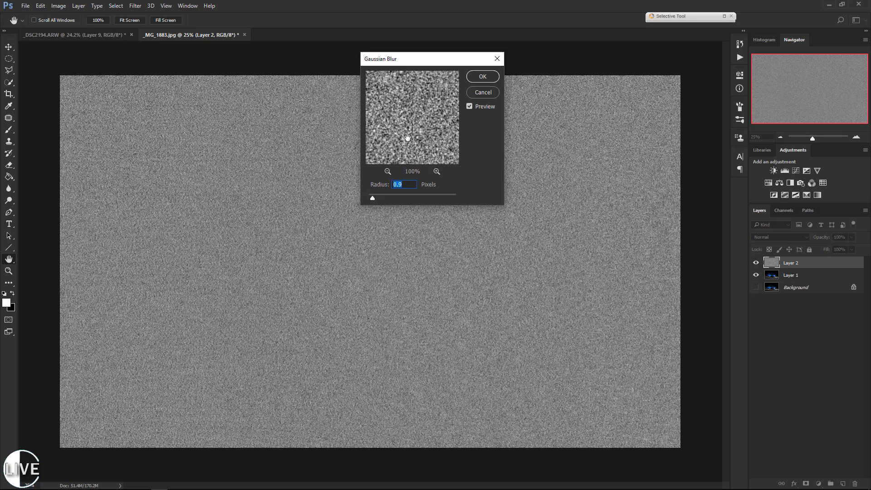
{"action": "left_click_drag", "start_coordinate": [372, 198], "coordinate": [371, 197]}
{"action": "left_click_drag", "start_coordinate": [374, 198], "coordinate": [374, 197]}
{"action": "left_click_drag", "start_coordinate": [374, 196], "coordinate": [373, 197]}
{"action": "left_click", "coordinate": [494, 77]}
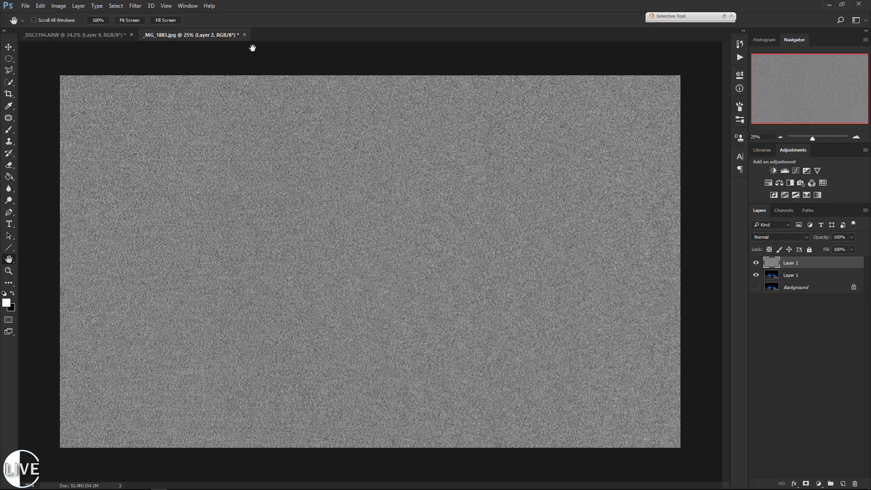
Rotate the whole image 90° clockwise and check the car photo's orientation beneath the noise layer.
{"action": "left_click", "coordinate": [135, 7]}
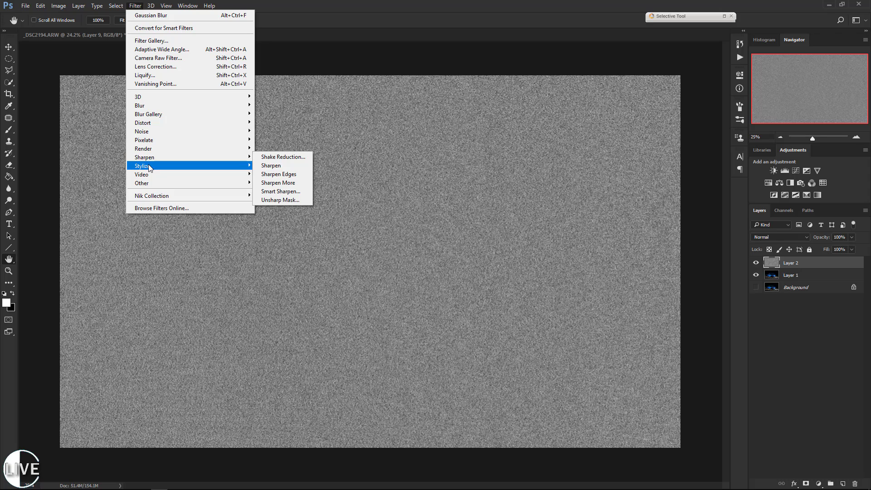
{"action": "mouse_move", "coordinate": [150, 167]}
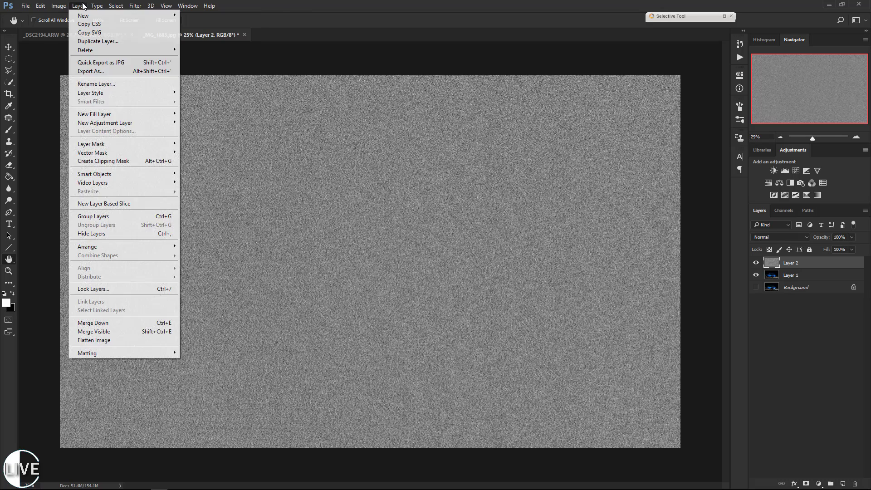
{"action": "mouse_move", "coordinate": [58, 10]}
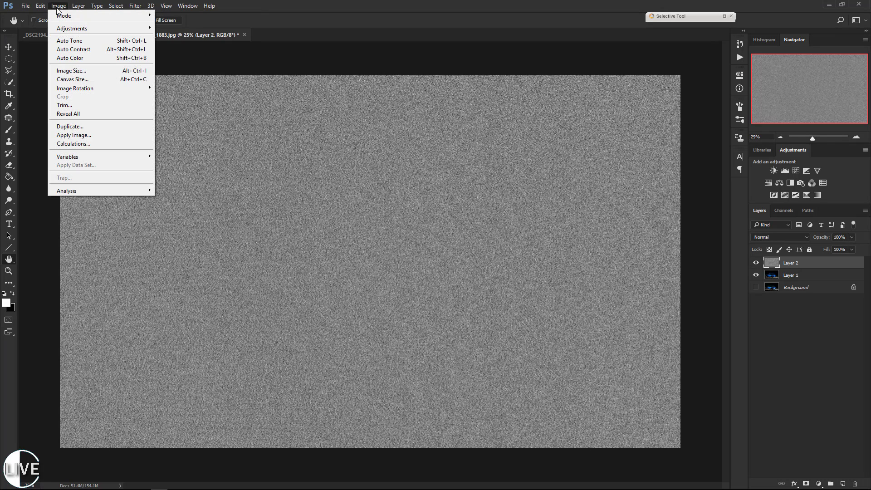
{"action": "mouse_move", "coordinate": [94, 91]}
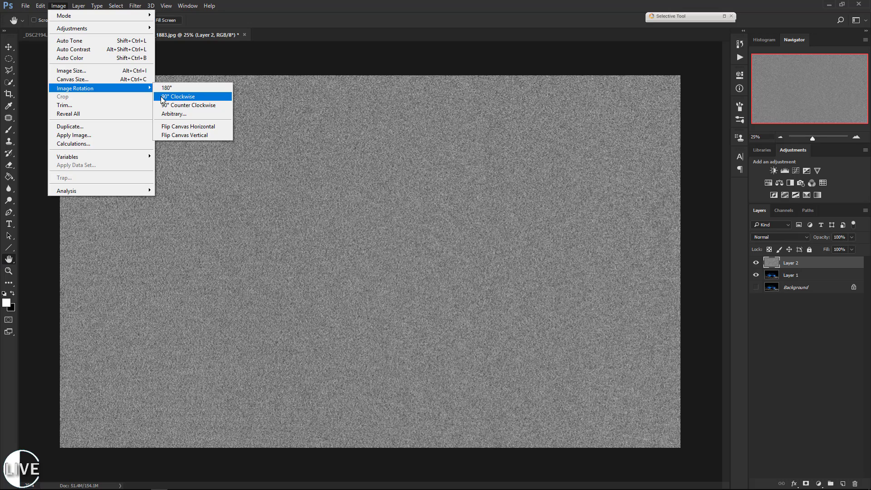
{"action": "left_click", "coordinate": [189, 97]}
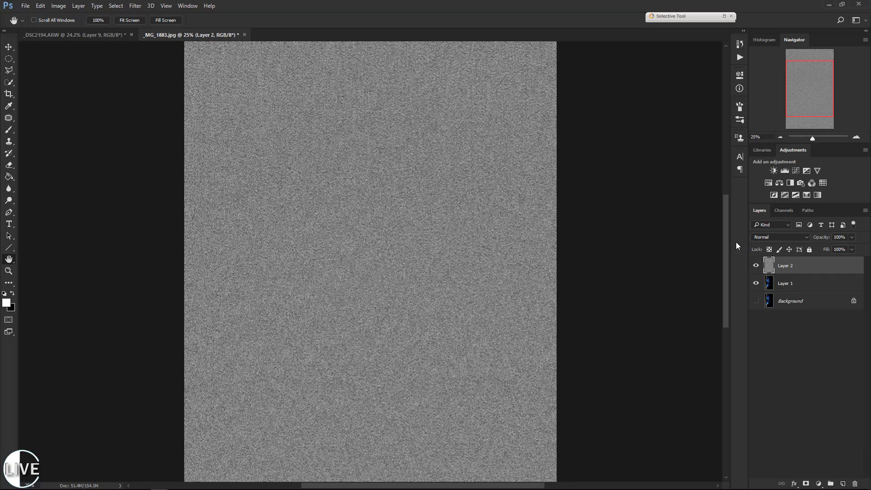
{"action": "left_click", "coordinate": [756, 265]}
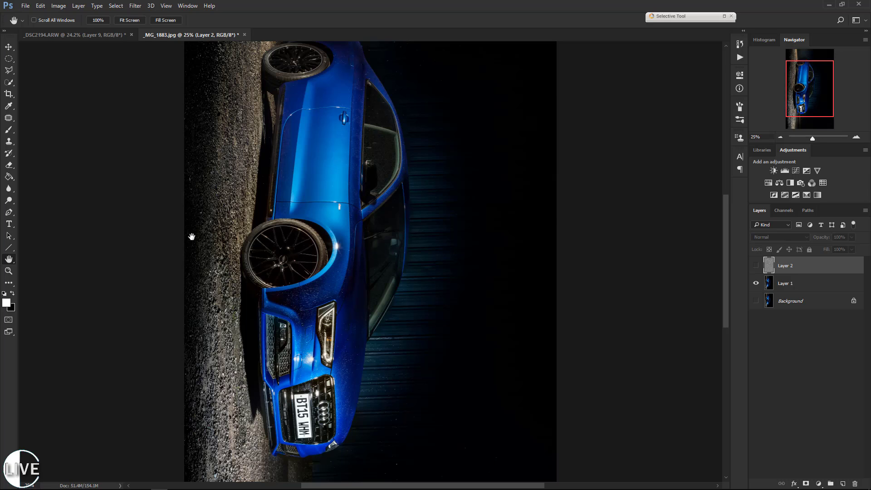
{"action": "left_click", "coordinate": [756, 265]}
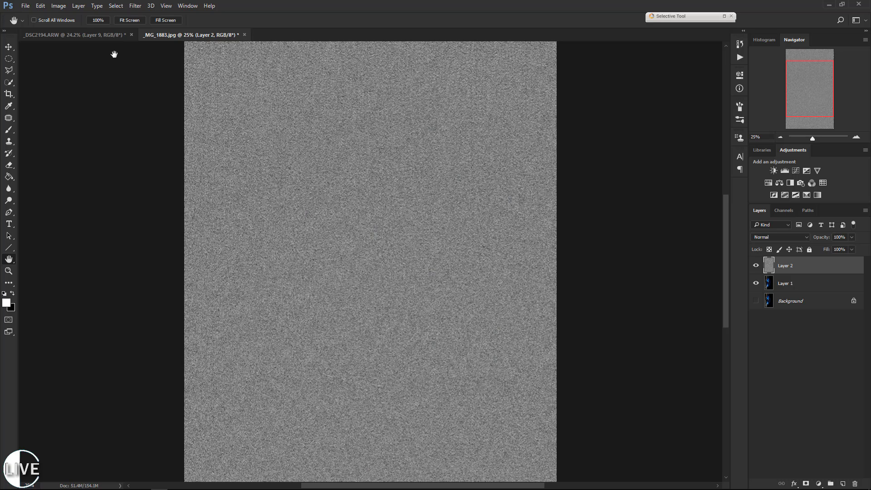
Compare the Wind filter's methods, and apply it to Layer 2 with the Wind method and the direction From the Right.
{"action": "left_click", "coordinate": [135, 6]}
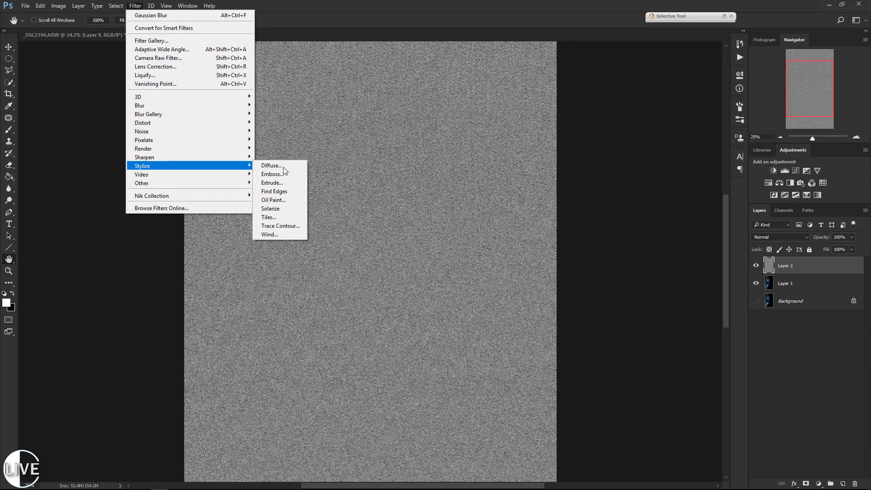
{"action": "left_click", "coordinate": [278, 234]}
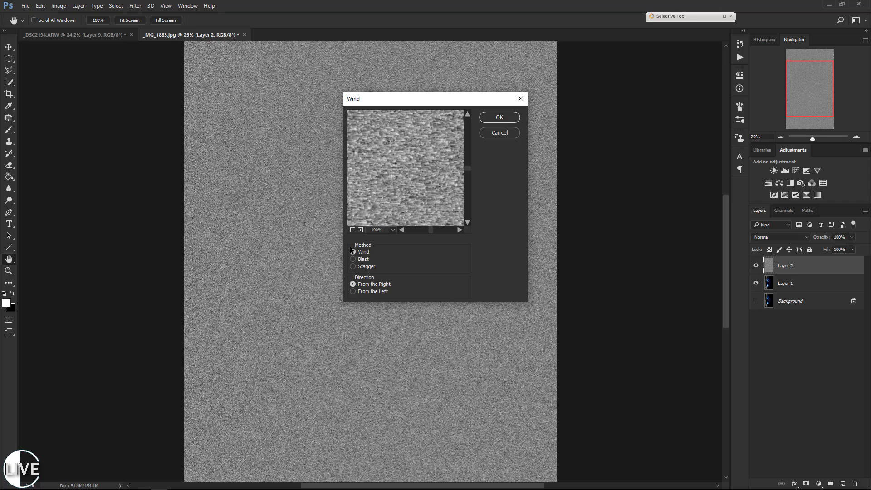
{"action": "left_click", "coordinate": [354, 259]}
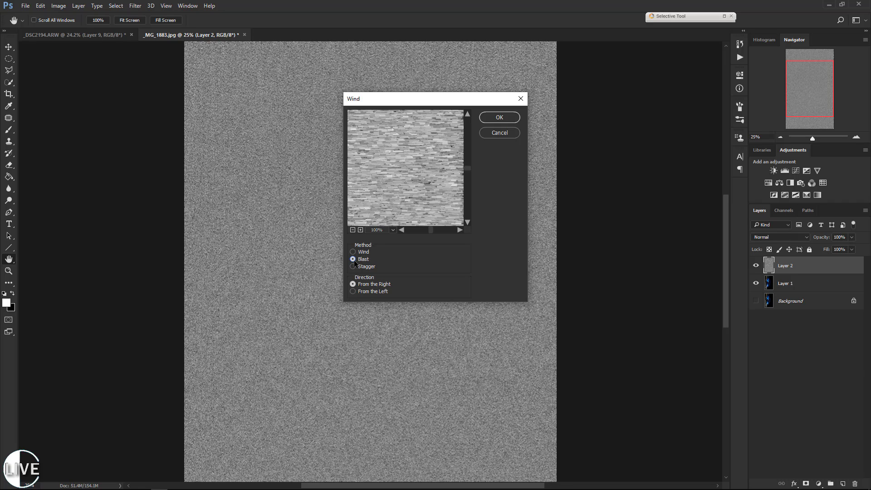
{"action": "left_click", "coordinate": [353, 266]}
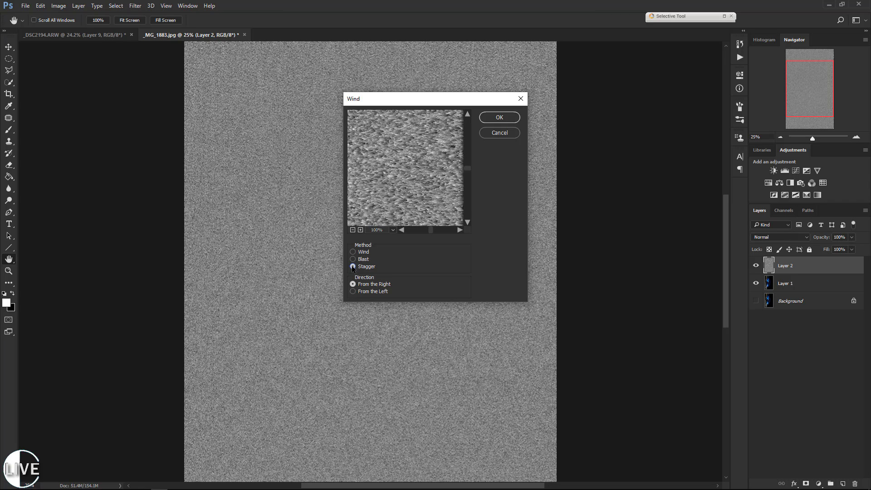
{"action": "left_click", "coordinate": [353, 259]}
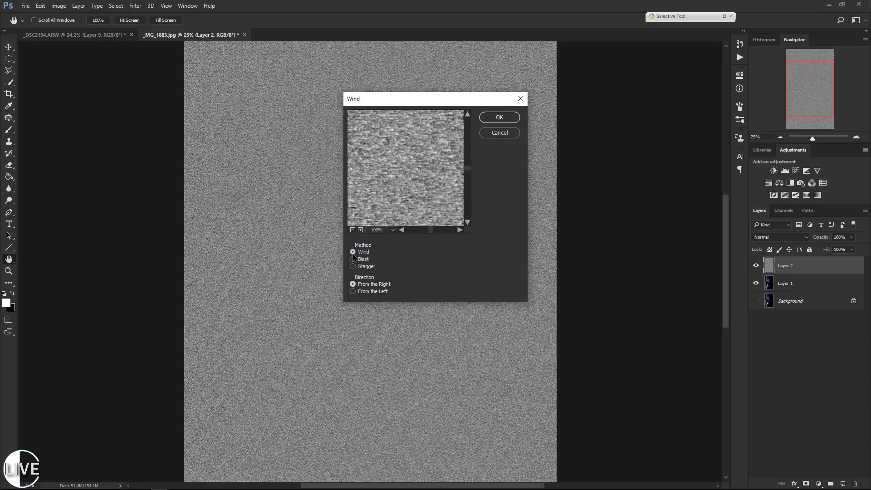
{"action": "left_click", "coordinate": [353, 251]}
{"action": "left_click", "coordinate": [499, 117]}
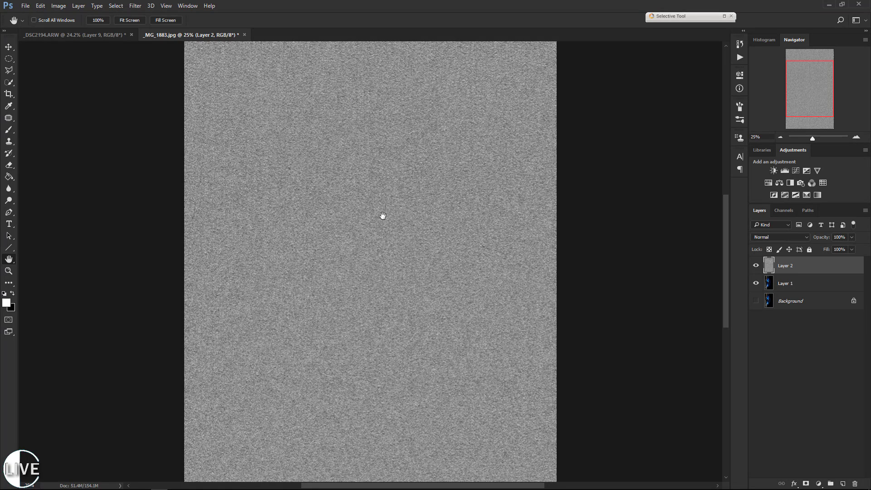
Reapply the last Wind filter to Layer 2 two more times to lengthen the streaks.
{"action": "left_click", "coordinate": [135, 6]}
{"action": "mouse_move", "coordinate": [151, 6]}
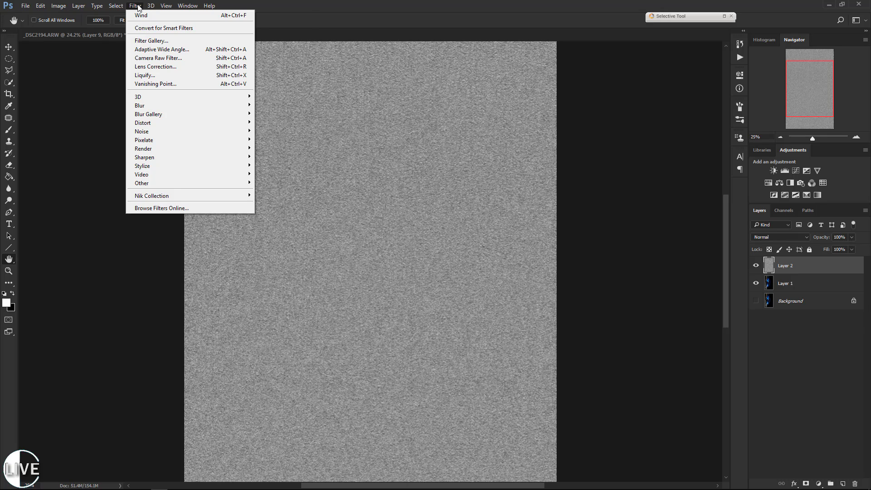
{"action": "left_click", "coordinate": [138, 6]}
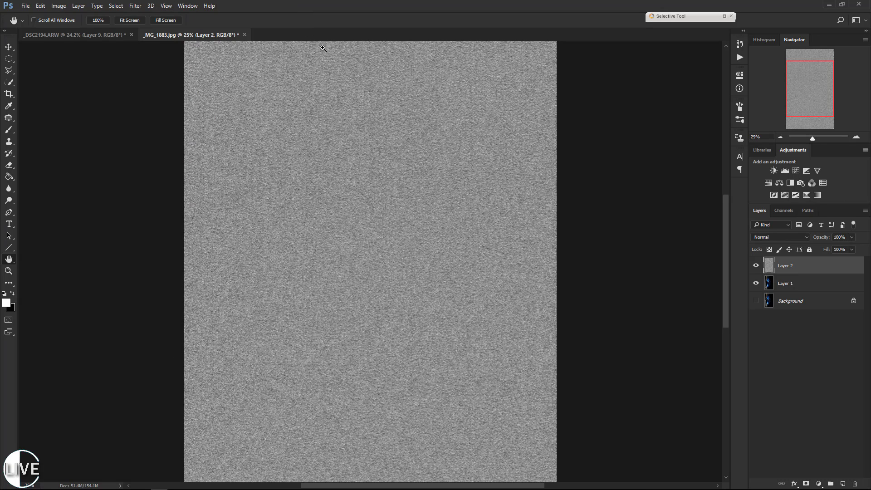
{"action": "key", "text": "ctrl+alt+f"}
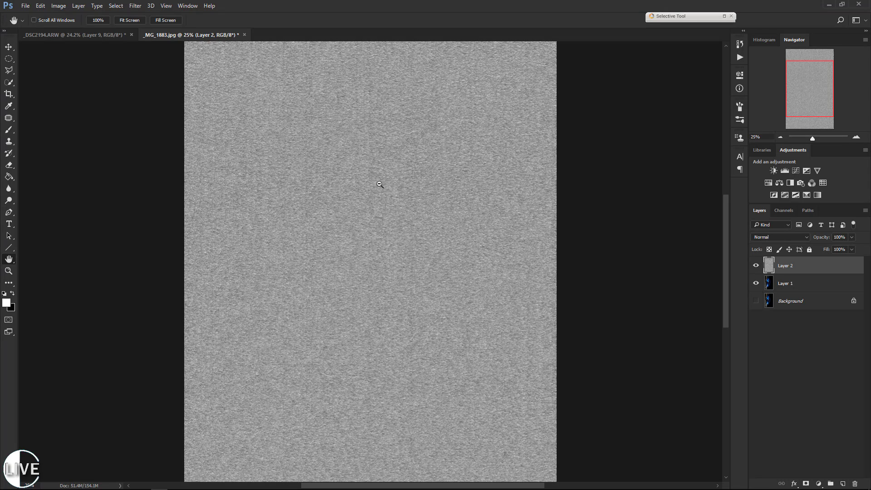
{"action": "key", "text": "ctrl+alt+f"}
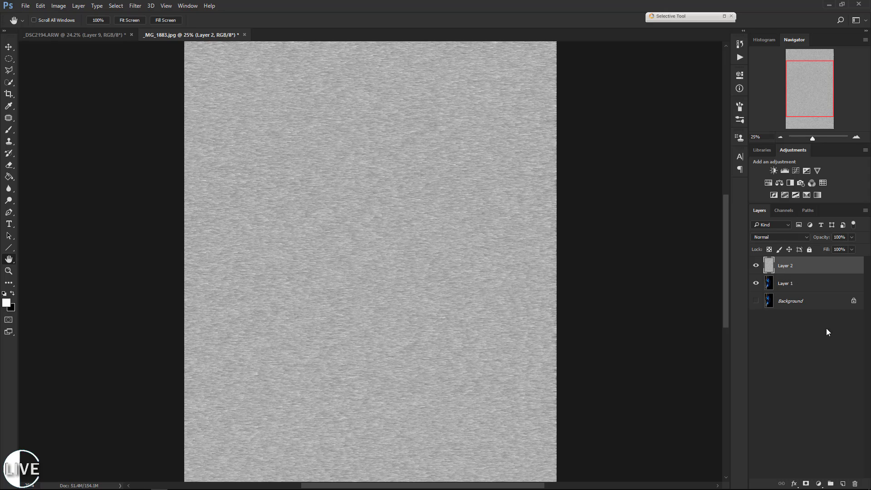
Add another new layer above the streaked noise and fill it with 50% Gray in Normal mode at 100% opacity.
{"action": "left_click", "coordinate": [843, 484]}
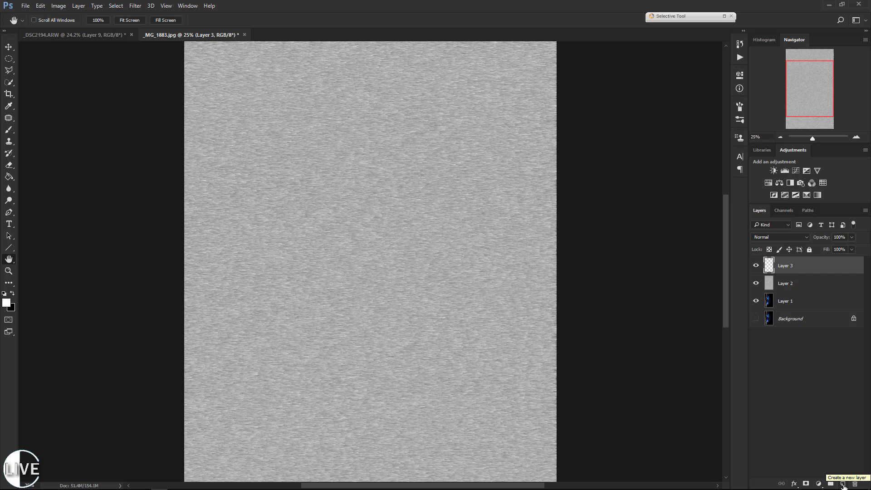
{"action": "key", "text": "ctrl+BackSpace"}
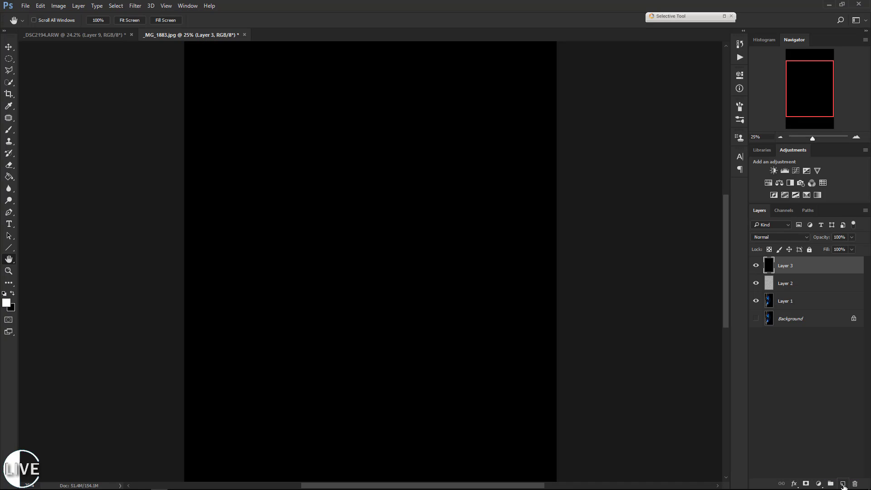
{"action": "key", "text": "ctrl+z"}
{"action": "key", "text": "shift+BackSpace"}
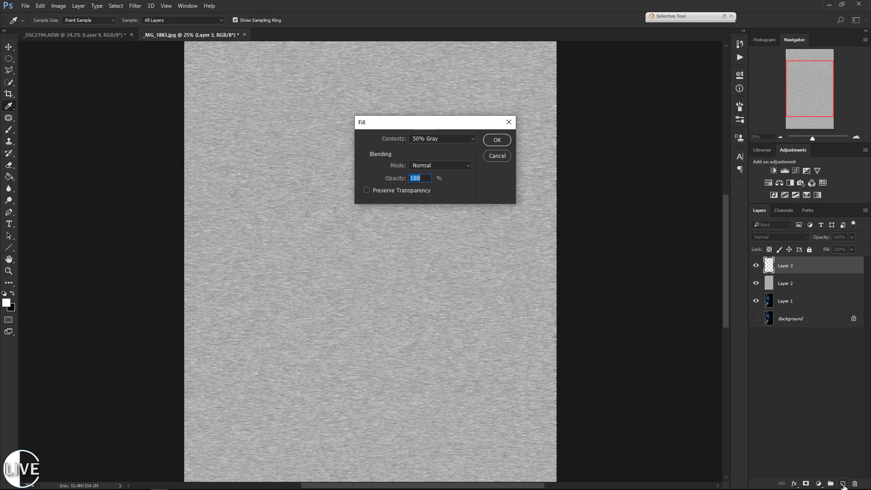
{"action": "key", "text": "h"}
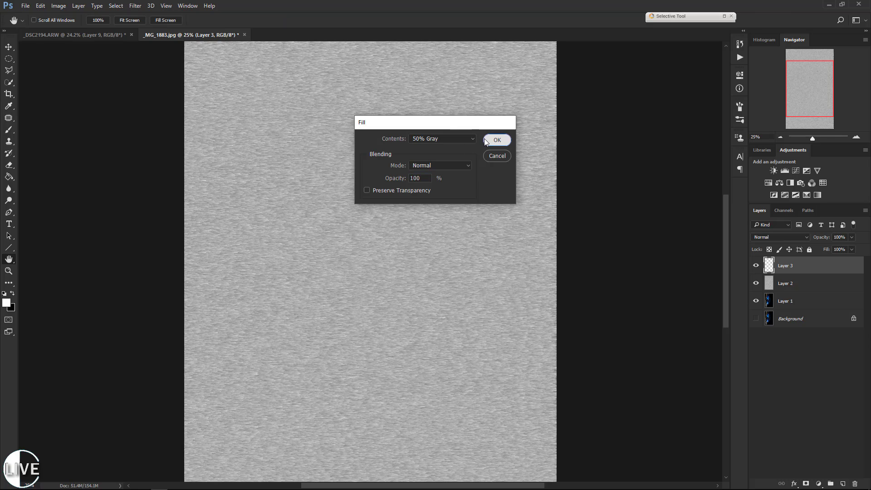
{"action": "left_click", "coordinate": [496, 139]}
Add 400% Gaussian monochromatic noise to the gray-filled Layer 3.
{"action": "left_click", "coordinate": [135, 5]}
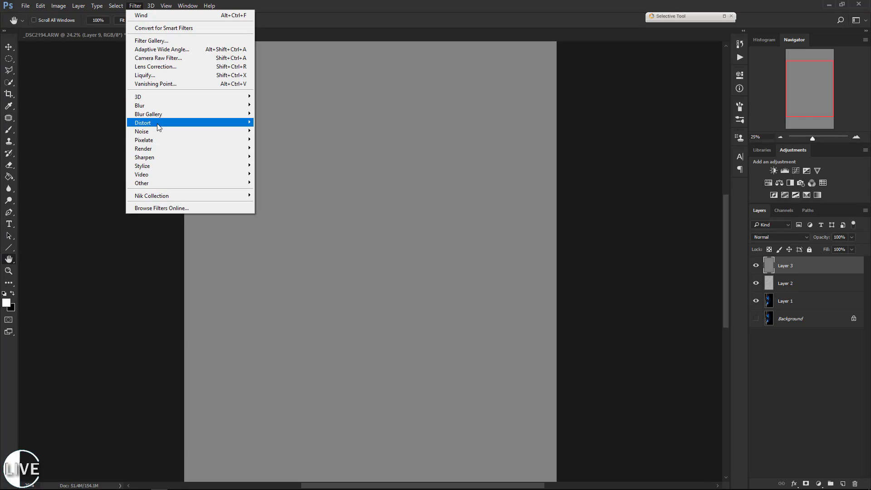
{"action": "mouse_move", "coordinate": [154, 130]}
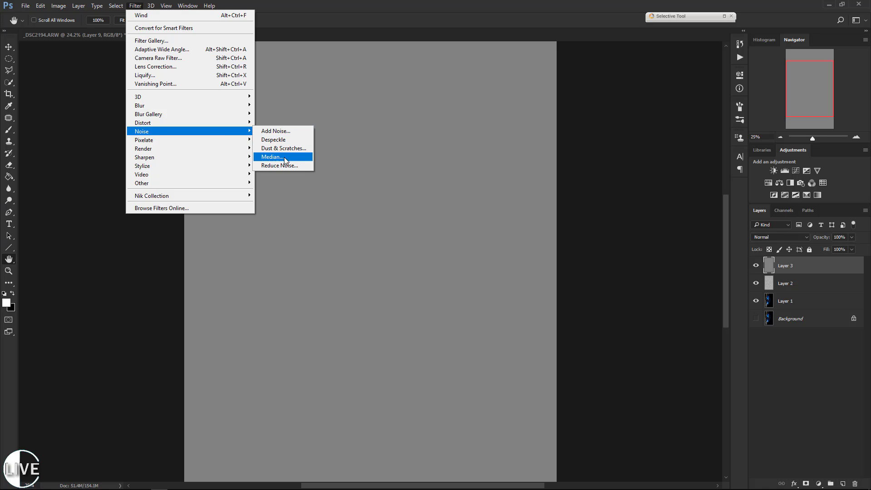
{"action": "left_click", "coordinate": [276, 132]}
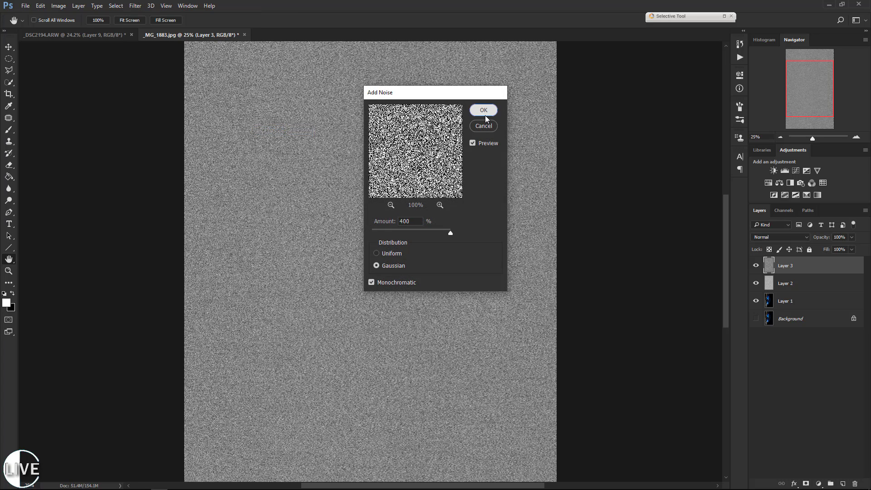
{"action": "left_click", "coordinate": [485, 112]}
Soften the noise on Layer 3 with a Gaussian Blur of 1.0 pixel radius.
{"action": "left_click", "coordinate": [135, 6]}
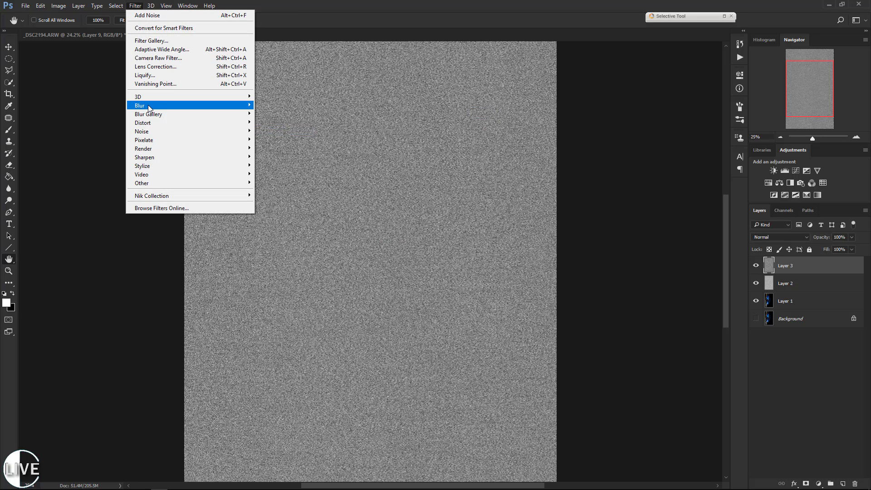
{"action": "mouse_move", "coordinate": [149, 105]}
{"action": "left_click", "coordinate": [274, 139]}
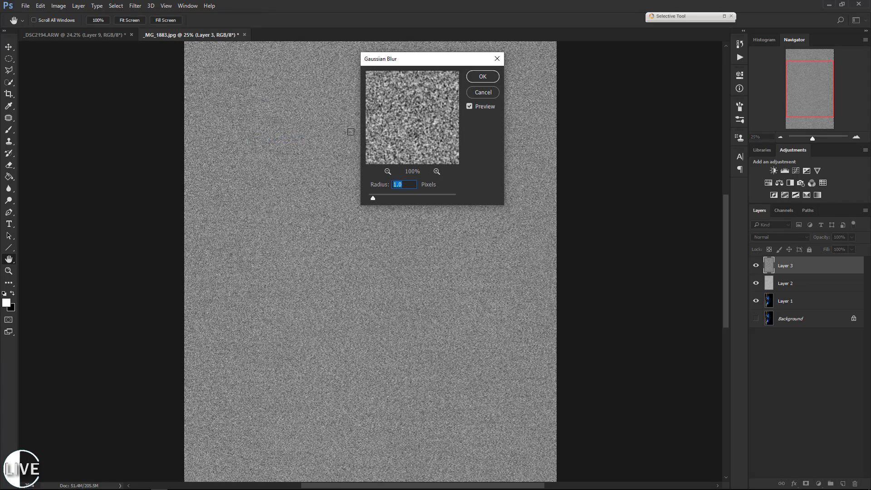
{"action": "left_click", "coordinate": [475, 89]}
Apply the Wind filter to Layer 3 with the Blast method From the Right, and reapply it to lengthen the streaks.
{"action": "left_click", "coordinate": [135, 5]}
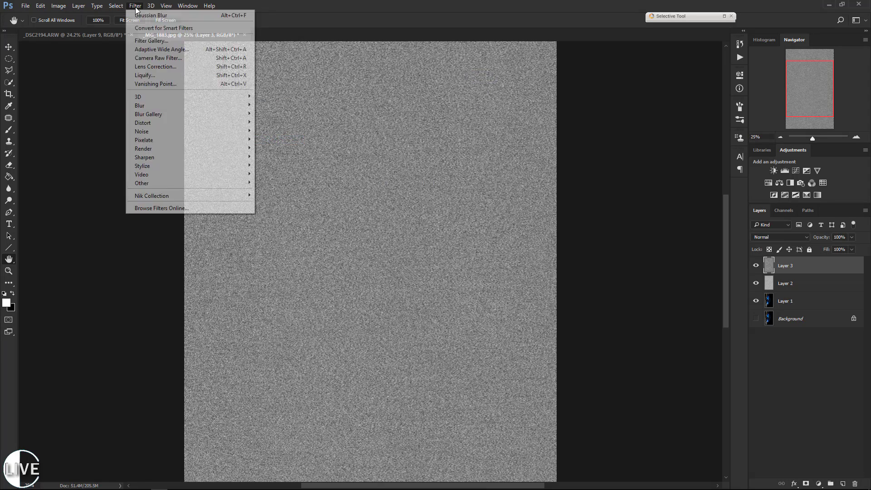
{"action": "mouse_move", "coordinate": [164, 166]}
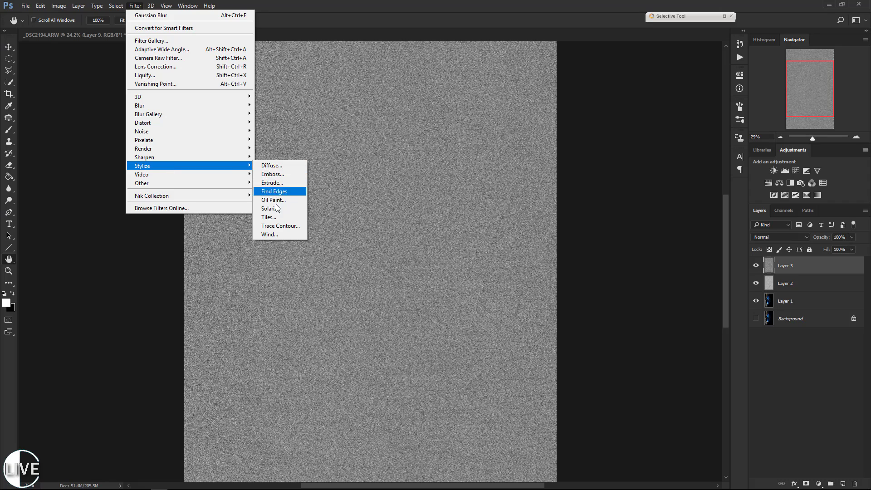
{"action": "left_click", "coordinate": [274, 234]}
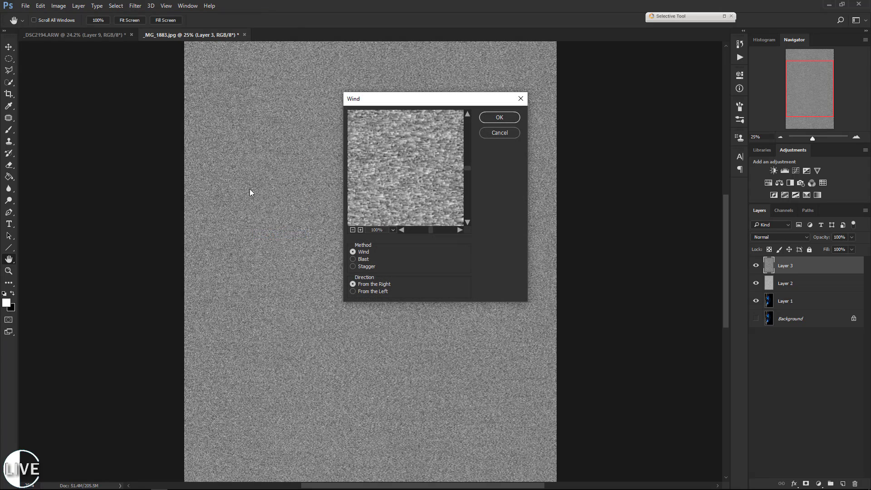
{"action": "left_click", "coordinate": [353, 259]}
{"action": "left_click", "coordinate": [499, 117]}
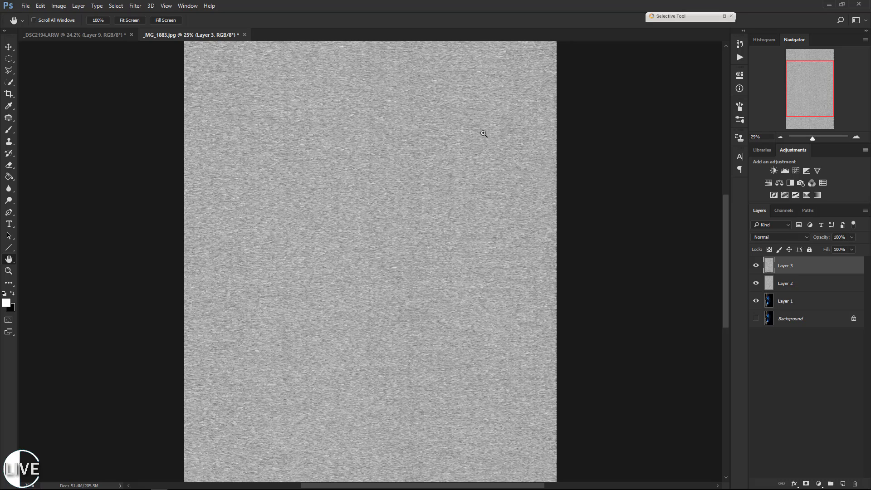
{"action": "key", "text": "ctrl+f"}
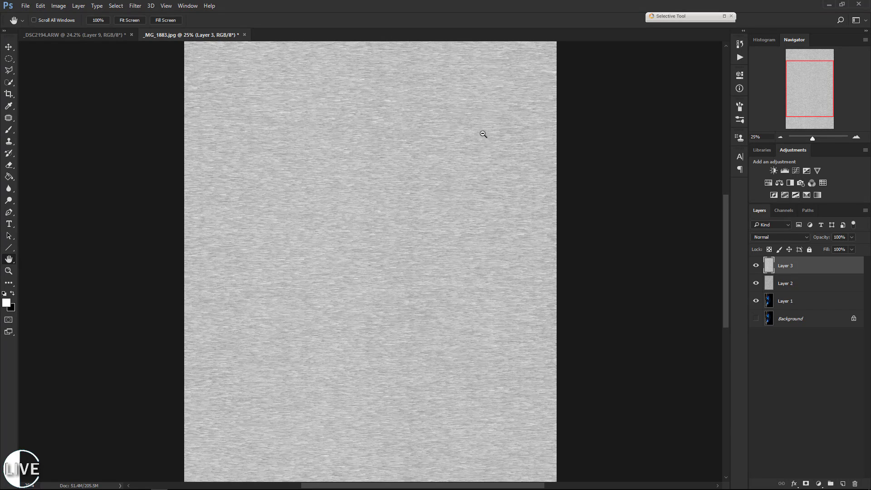
{"action": "key", "text": "ctrl+alt+f"}
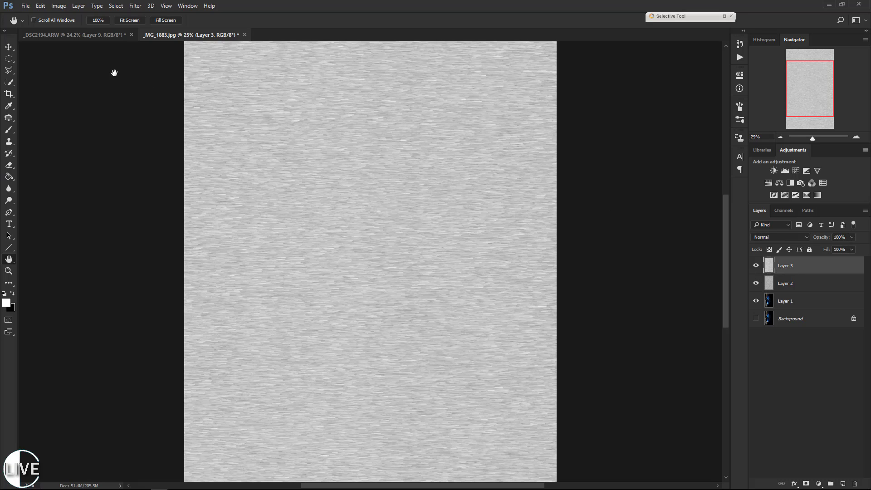
Rotate the whole image 90° counter-clockwise and compare the streaks of Layer 3 with those of Layer 2.
{"action": "left_click", "coordinate": [59, 6]}
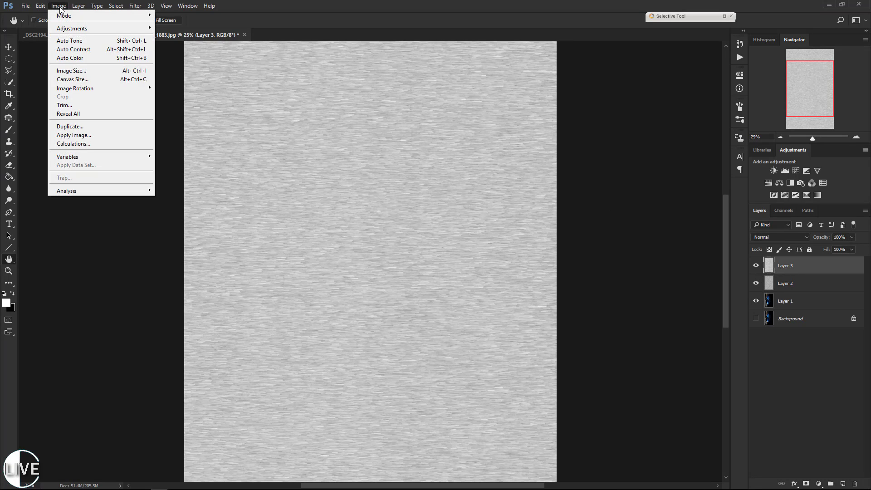
{"action": "mouse_move", "coordinate": [70, 89]}
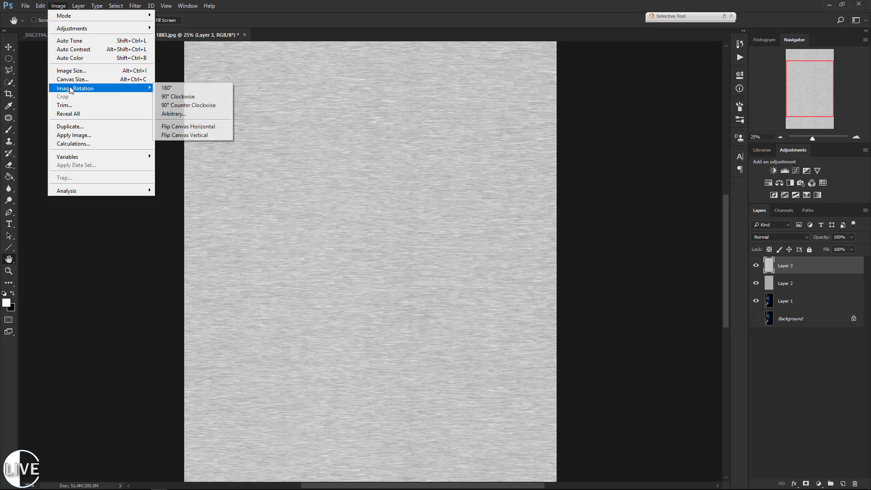
{"action": "left_click", "coordinate": [188, 105]}
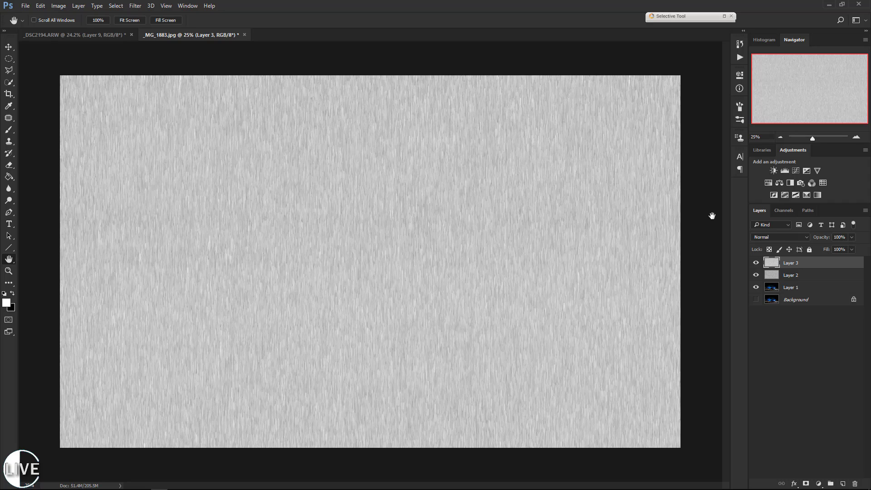
{"action": "left_click", "coordinate": [755, 263]}
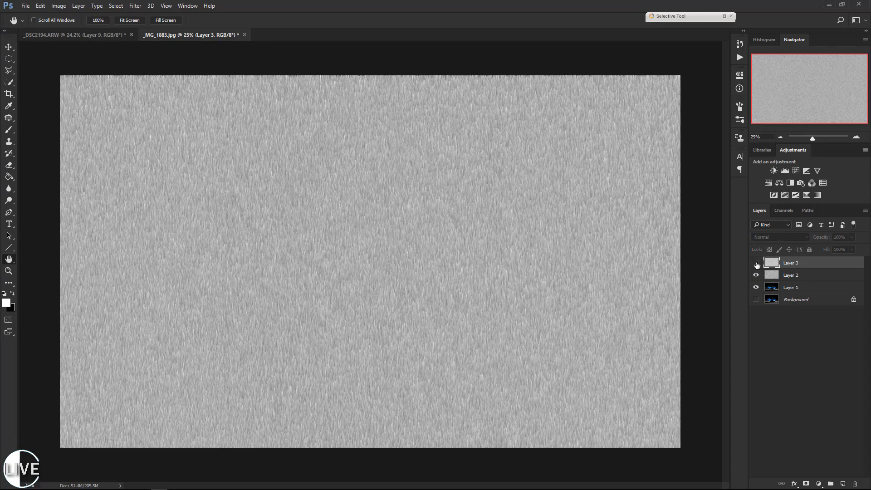
{"action": "left_click", "coordinate": [756, 262]}
{"action": "left_click", "coordinate": [756, 262]}
{"action": "left_click", "coordinate": [755, 263]}
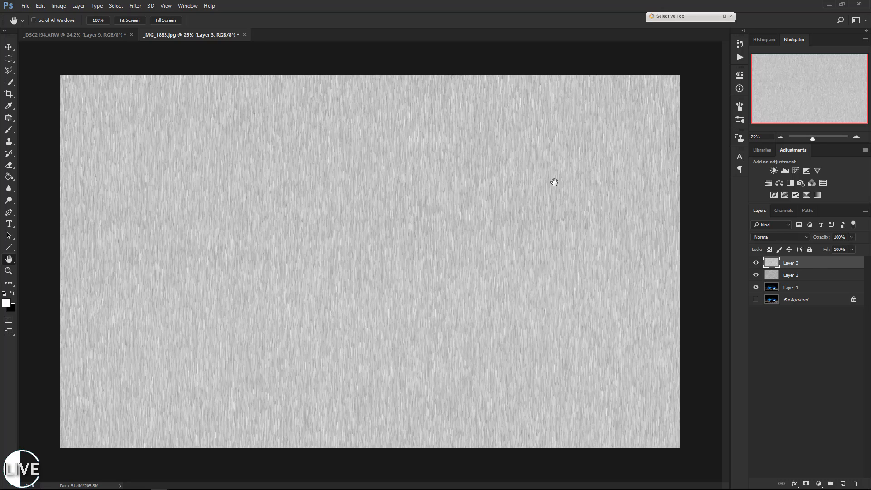
Darken Layer 3 with a Levels adjustment, sampling the black point on the gray streaks so that only sparse bright streaks remain.
{"action": "left_click", "coordinate": [59, 6]}
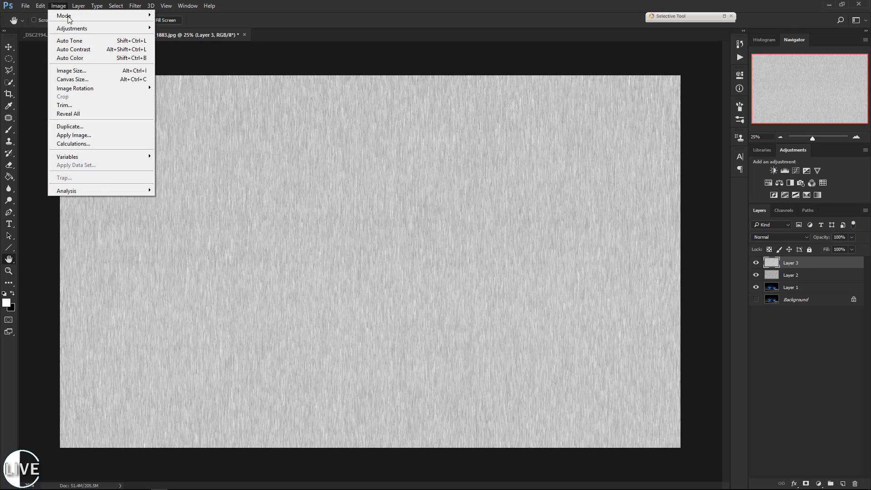
{"action": "mouse_move", "coordinate": [79, 31]}
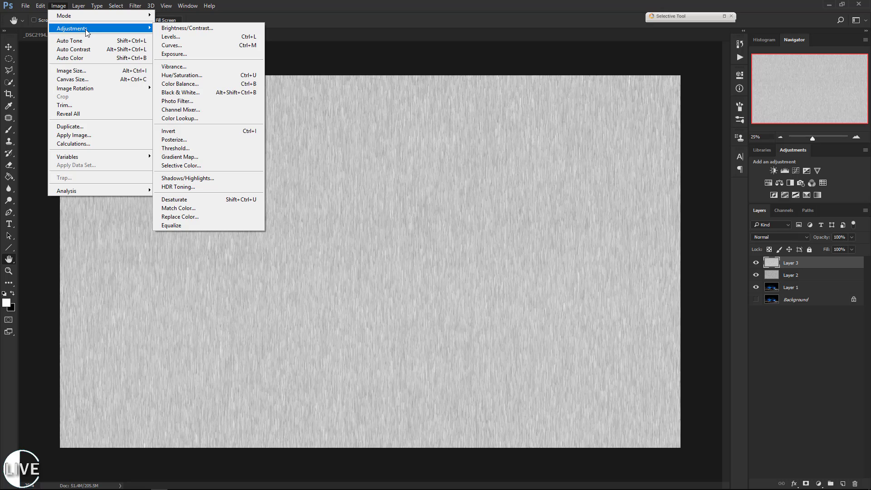
{"action": "left_click", "coordinate": [192, 37]}
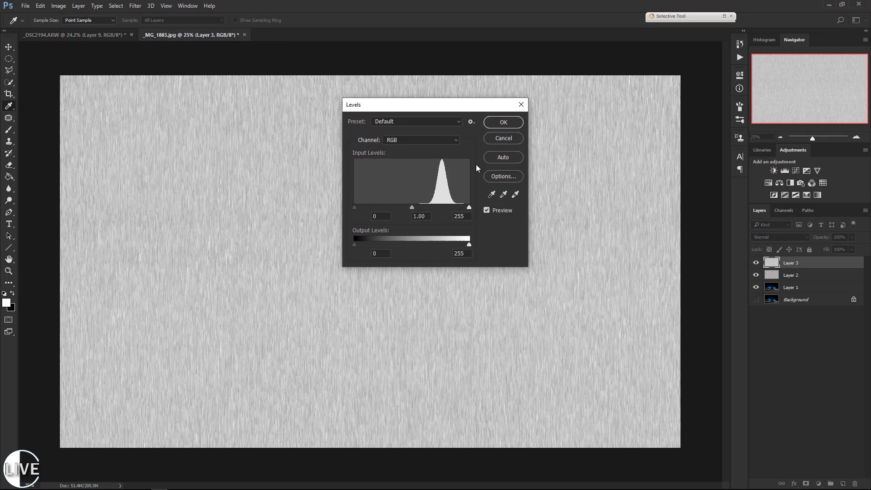
{"action": "left_click", "coordinate": [492, 194]}
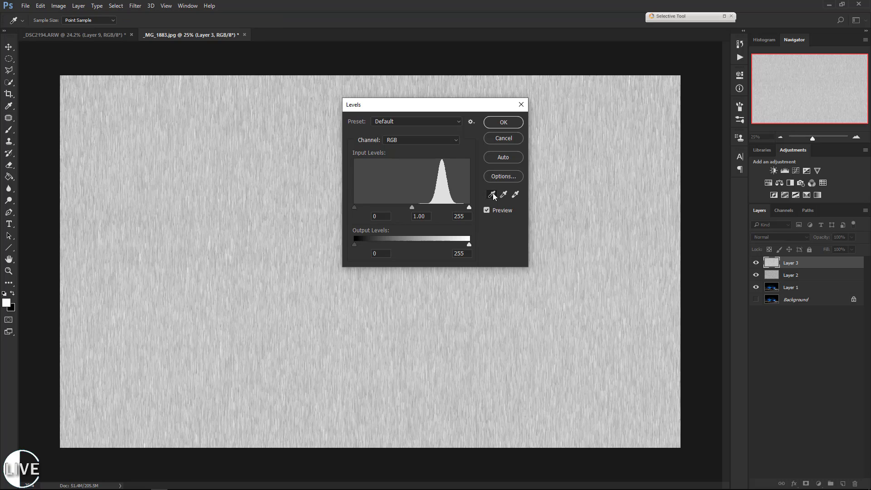
{"action": "left_click", "coordinate": [131, 161]}
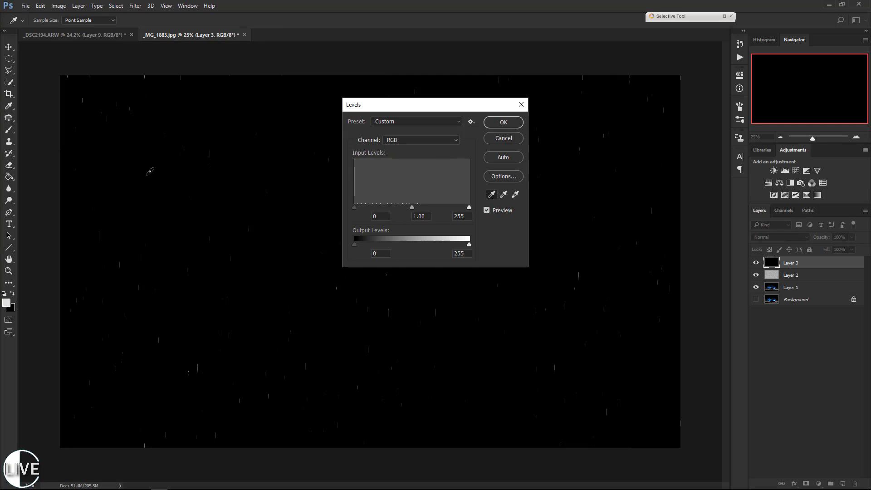
{"action": "left_click", "coordinate": [222, 193]}
{"action": "left_click", "coordinate": [505, 123]}
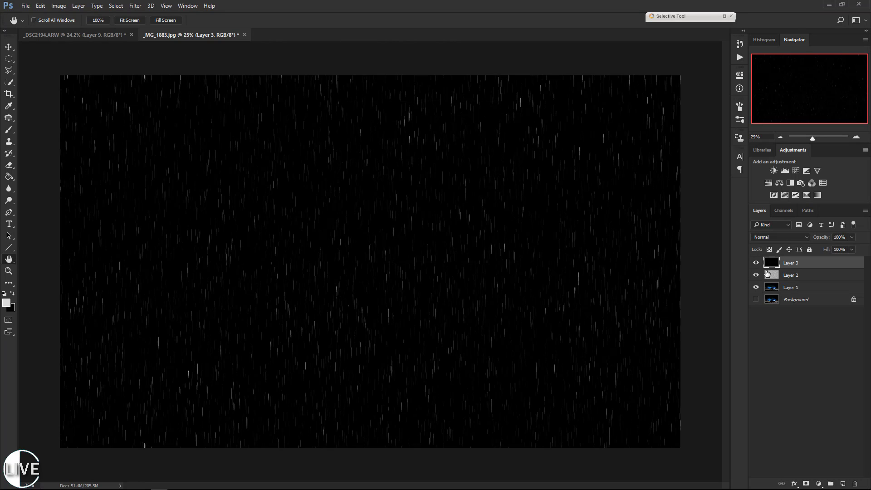
Hide Layer 3 and darken Layer 2 with a Levels adjustment, sampling the black point on its gray streaks.
{"action": "left_click", "coordinate": [756, 263]}
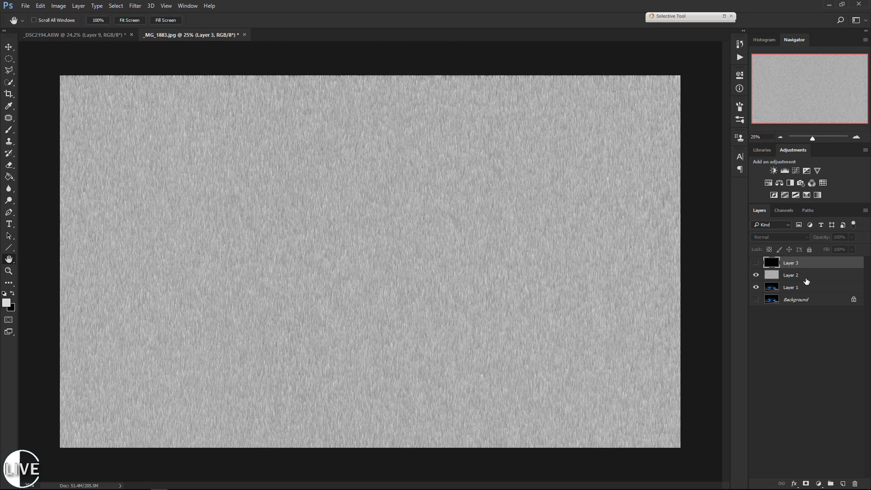
{"action": "left_click", "coordinate": [813, 276]}
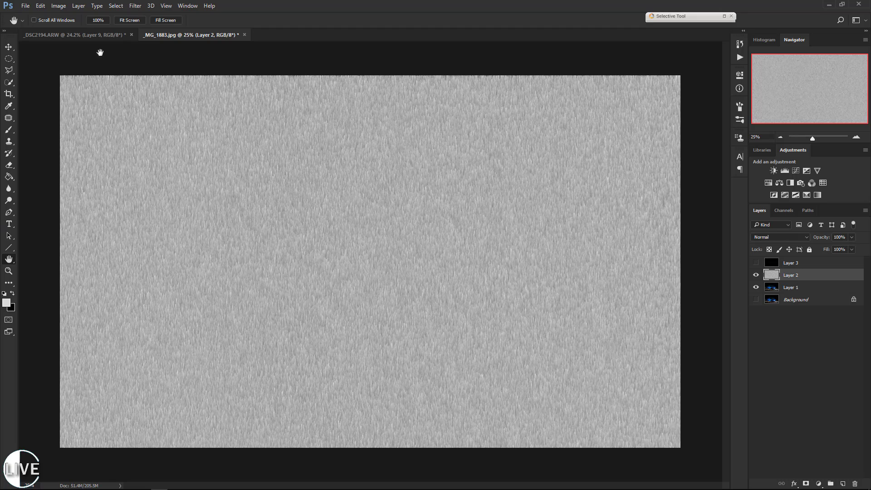
{"action": "left_click", "coordinate": [59, 6]}
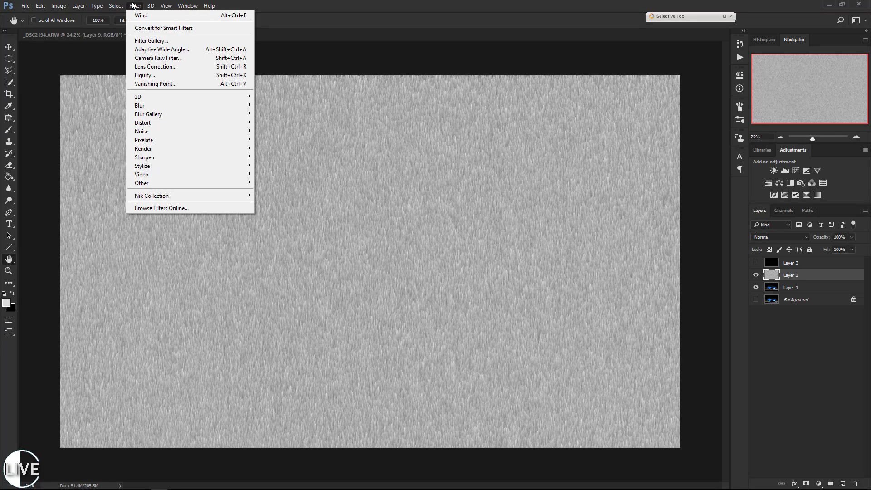
{"action": "left_click", "coordinate": [58, 6]}
{"action": "left_click", "coordinate": [47, 6]}
{"action": "mouse_move", "coordinate": [58, 6]}
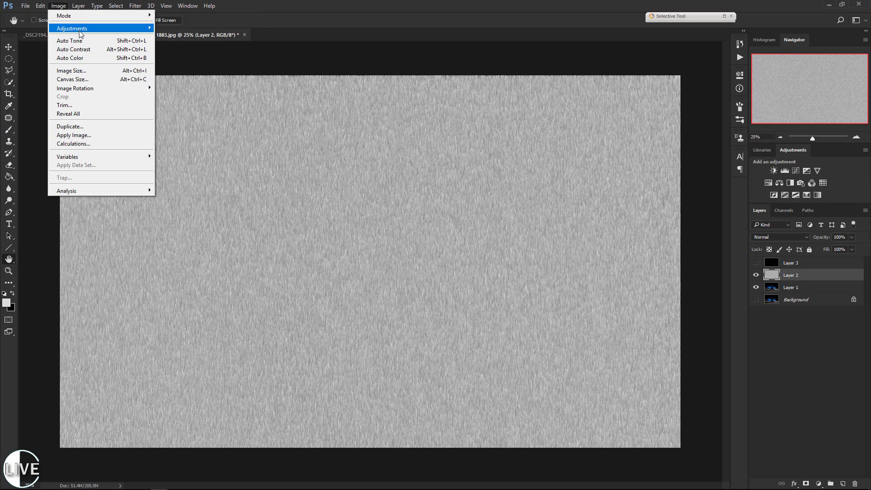
{"action": "mouse_move", "coordinate": [82, 30]}
{"action": "left_click", "coordinate": [188, 36]}
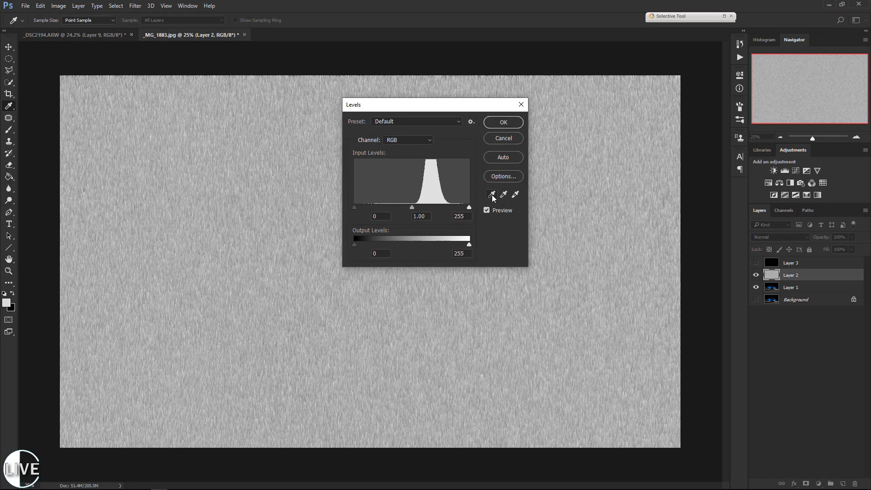
{"action": "left_click", "coordinate": [491, 195]}
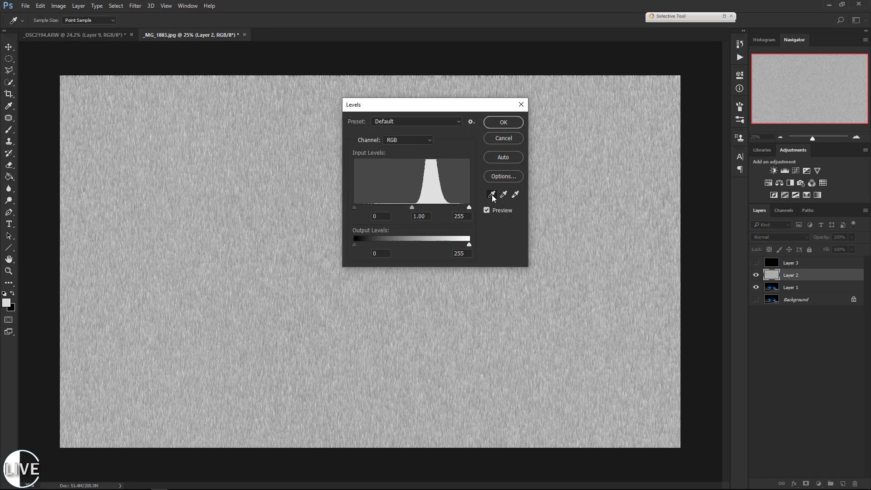
{"action": "left_click", "coordinate": [248, 213]}
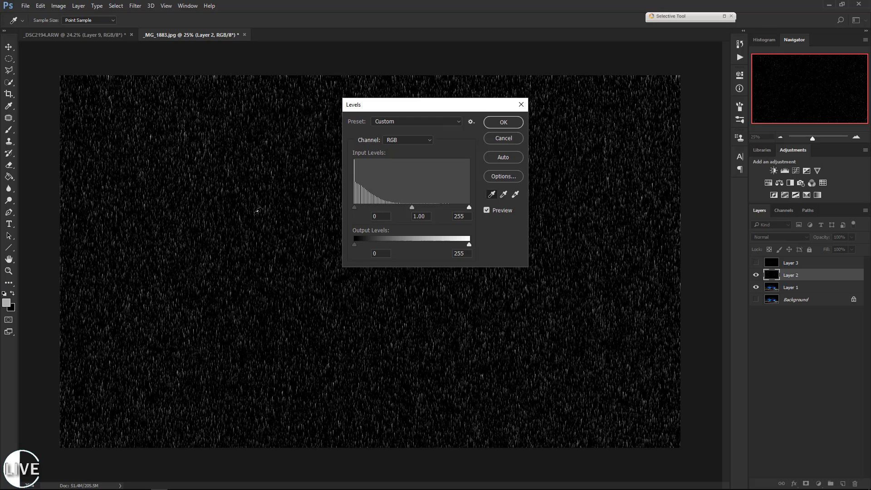
{"action": "left_click", "coordinate": [256, 211]}
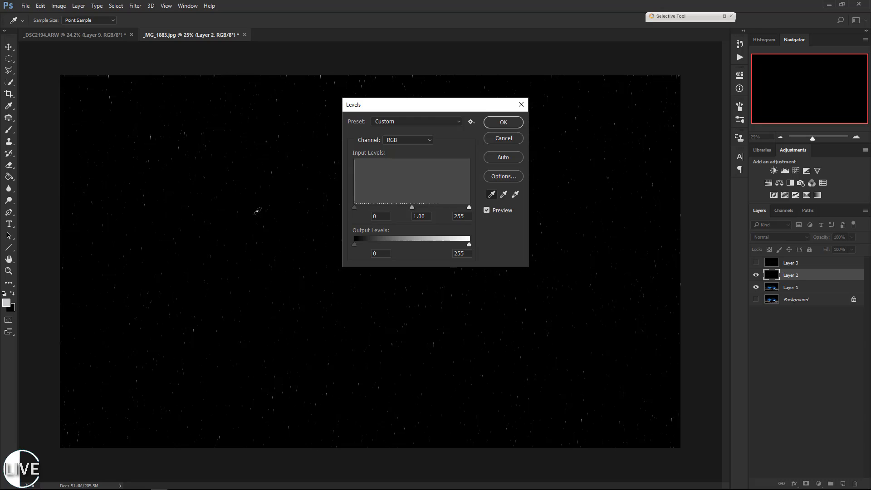
{"action": "left_click", "coordinate": [257, 211]}
{"action": "left_click", "coordinate": [510, 123]}
{"action": "key", "text": "h"}
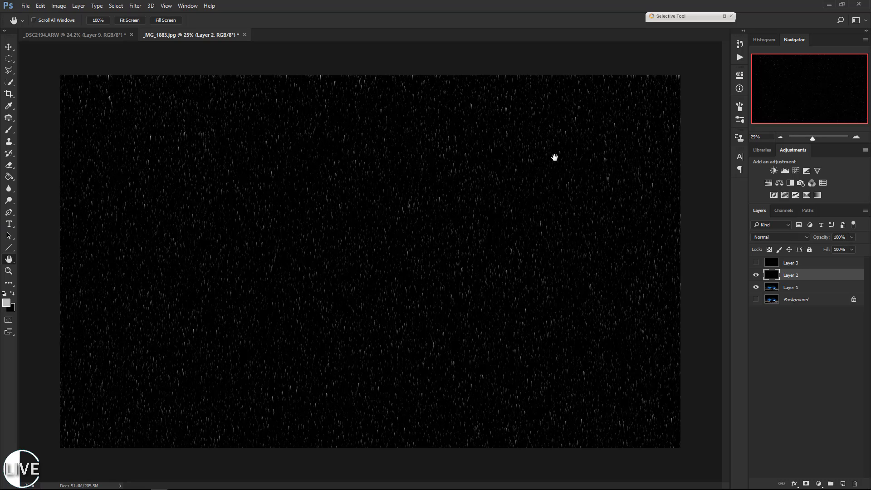
Compare the rain streaks of Layer 3 and Layer 2, and hide both layers to check the car photo beneath.
{"action": "left_click", "coordinate": [756, 264]}
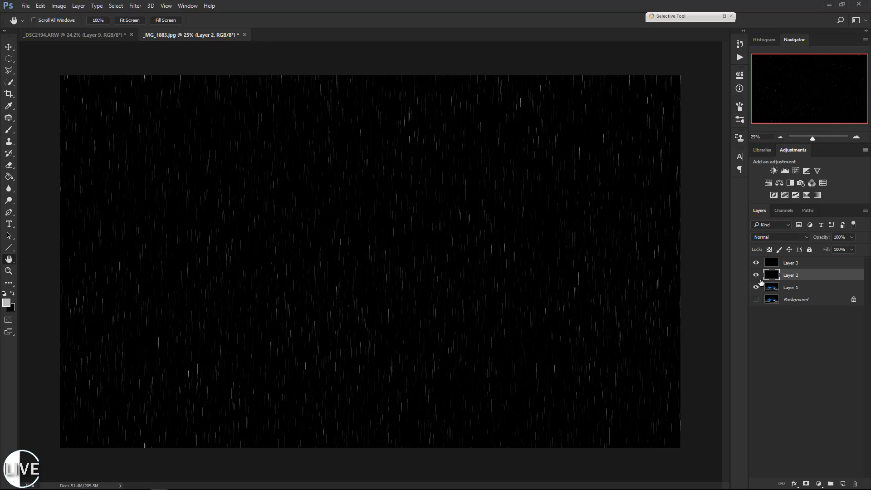
{"action": "left_click", "coordinate": [796, 263]}
{"action": "left_click", "coordinate": [756, 263]}
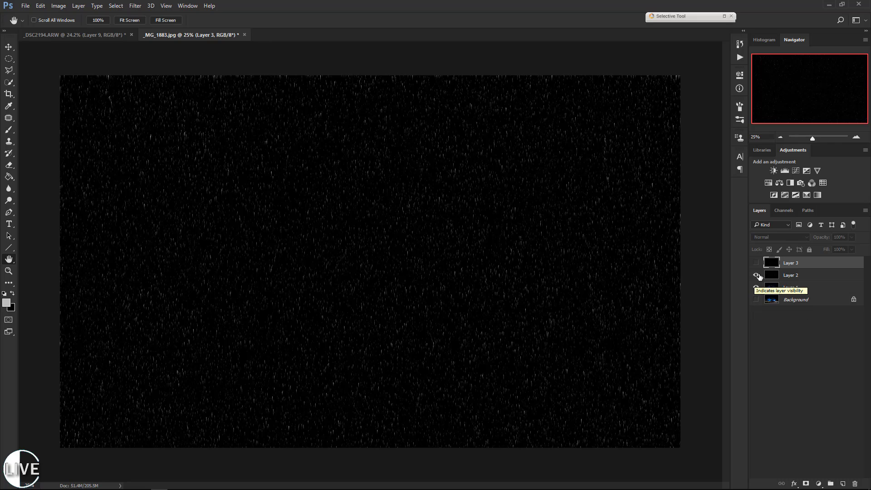
{"action": "left_click", "coordinate": [755, 275]}
Show Layer 2 again and set its blending mode to Overlay.
{"action": "left_click", "coordinate": [806, 274]}
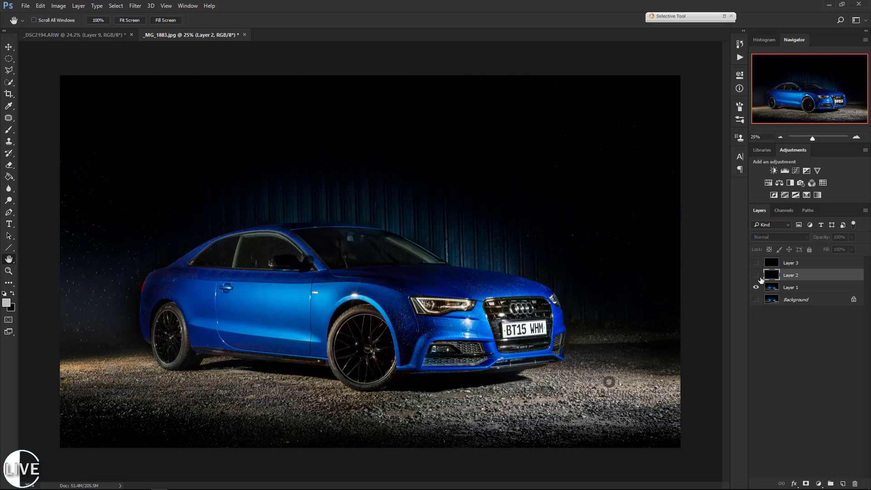
{"action": "left_click", "coordinate": [756, 275]}
{"action": "left_click", "coordinate": [783, 240]}
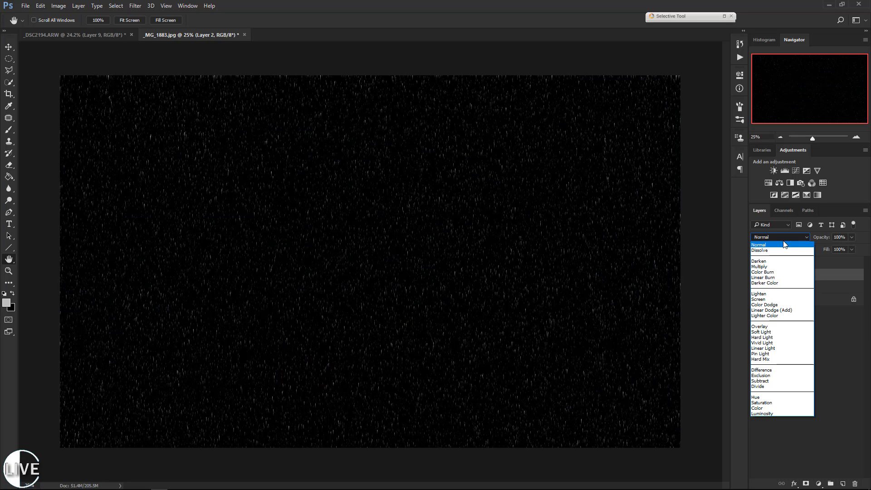
{"action": "left_click", "coordinate": [762, 326]}
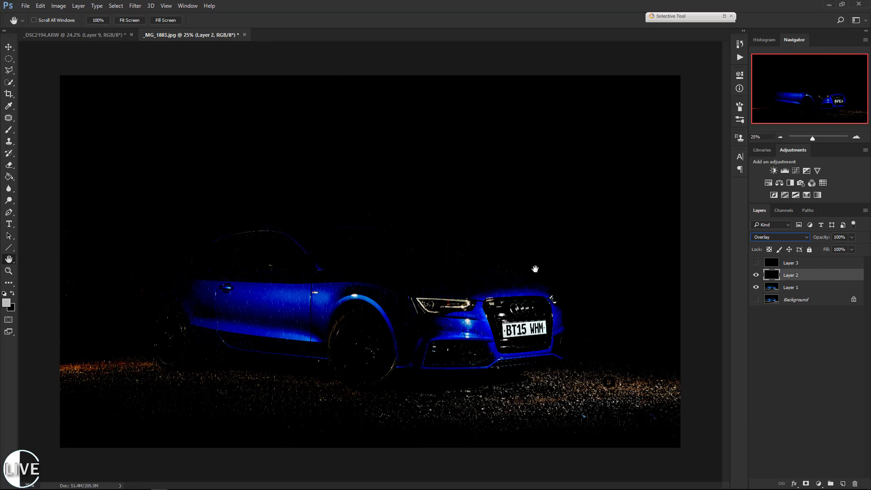
Compare brightening blending modes such as Linear Dodge (Add) on Layer 2 and set it to Lighten.
{"action": "left_click", "coordinate": [769, 237]}
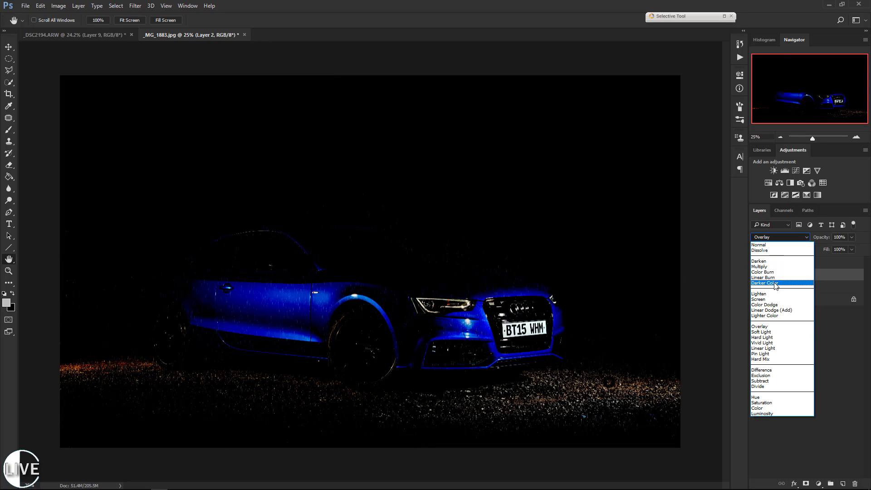
{"action": "left_click", "coordinate": [771, 294]}
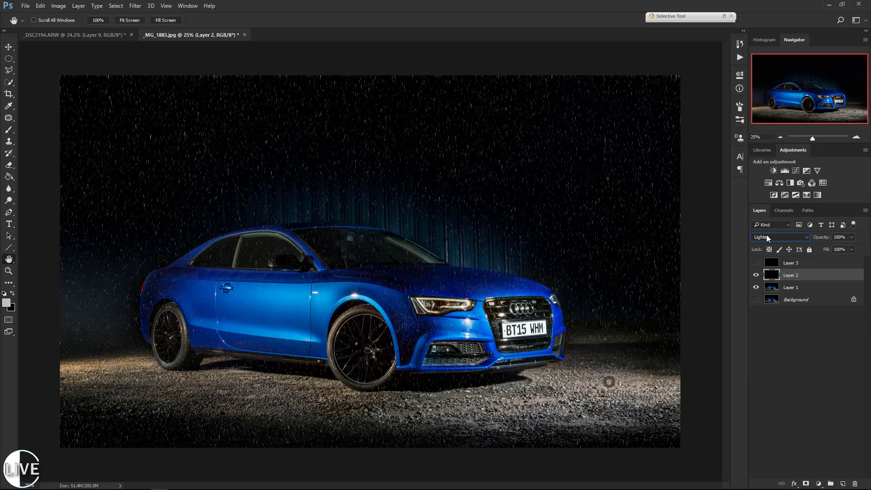
{"action": "scroll", "coordinate": [765, 235], "scroll_direction": "down", "scroll_amount": 2}
{"action": "scroll", "coordinate": [766, 235], "scroll_direction": "up", "scroll_amount": 3}
{"action": "scroll", "coordinate": [765, 235], "scroll_direction": "down", "scroll_amount": 1}
{"action": "scroll", "coordinate": [772, 239], "scroll_direction": "down", "scroll_amount": 1}
{"action": "scroll", "coordinate": [772, 238], "scroll_direction": "down", "scroll_amount": 1}
{"action": "scroll", "coordinate": [772, 239], "scroll_direction": "down", "scroll_amount": 2}
{"action": "scroll", "coordinate": [774, 239], "scroll_direction": "up", "scroll_amount": 1}
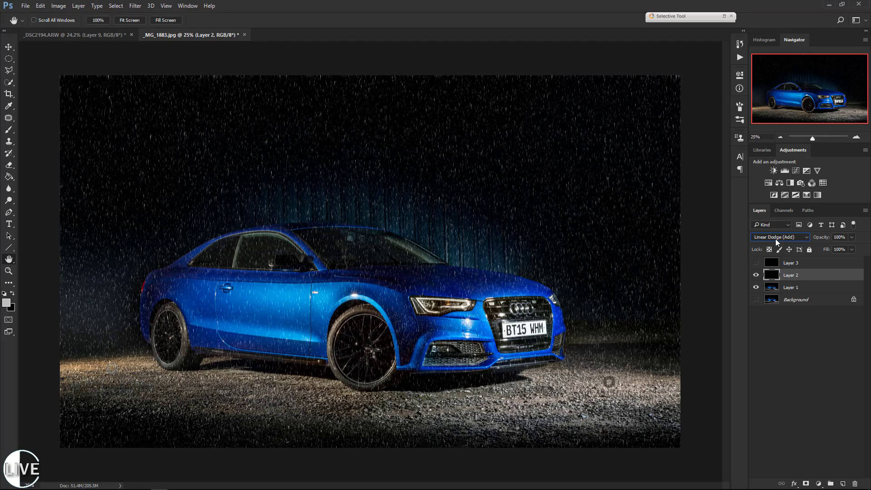
{"action": "scroll", "coordinate": [775, 239], "scroll_direction": "up", "scroll_amount": 4}
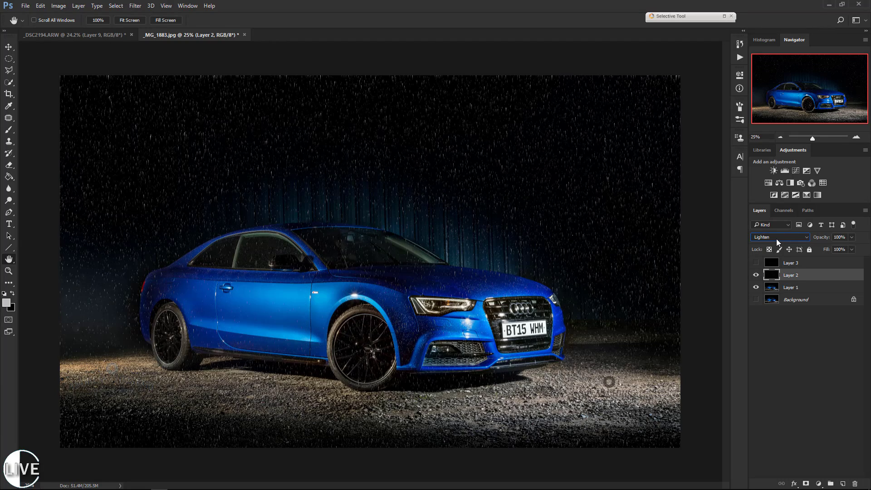
{"action": "scroll", "coordinate": [776, 238], "scroll_direction": "down", "scroll_amount": 1}
{"action": "scroll", "coordinate": [775, 238], "scroll_direction": "up", "scroll_amount": 1}
Show only Layer 3's rain over the car photo, setting its blending mode to Lighten and opacity to 67%.
{"action": "left_click", "coordinate": [755, 263]}
{"action": "left_click", "coordinate": [755, 275]}
{"action": "left_click", "coordinate": [803, 267]}
{"action": "left_click", "coordinate": [771, 240]}
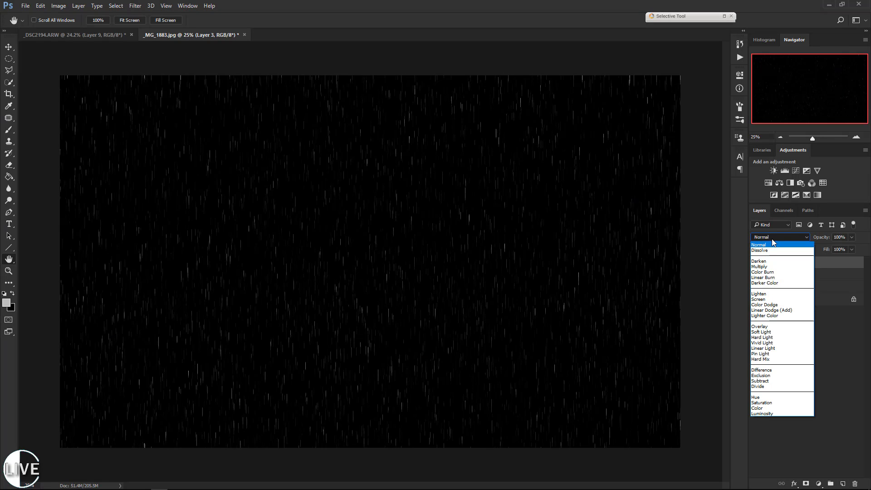
{"action": "left_click", "coordinate": [774, 293]}
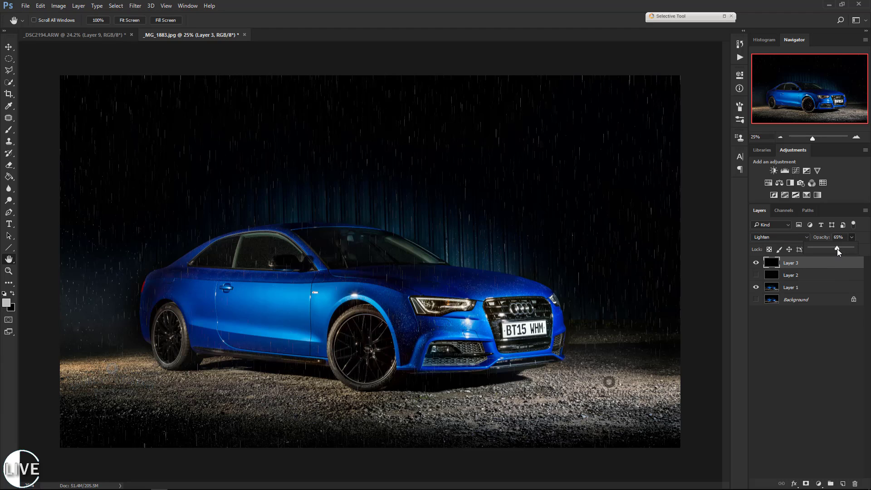
{"action": "left_click_drag", "start_coordinate": [837, 248], "coordinate": [838, 249]}
Apply a Motion Blur to Layer 3 with an angle of 83° and a distance of about 57 pixels.
{"action": "left_click", "coordinate": [134, 6]}
{"action": "mouse_move", "coordinate": [155, 106]}
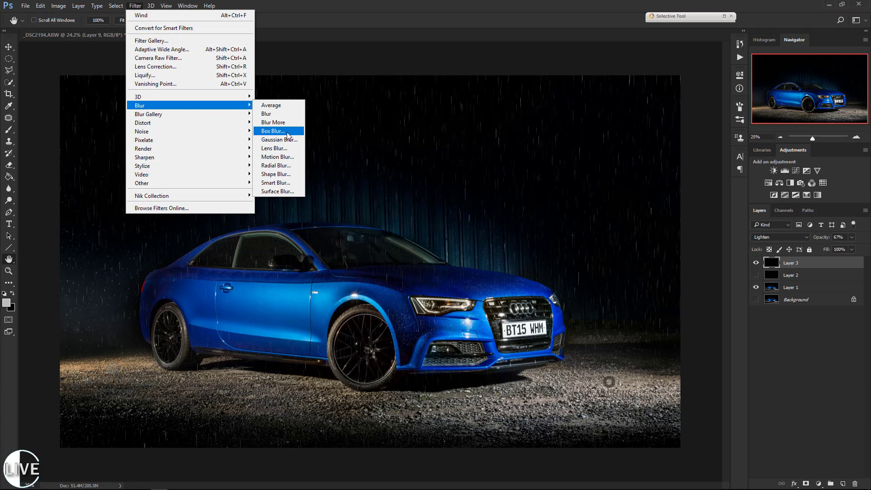
{"action": "left_click", "coordinate": [277, 157]}
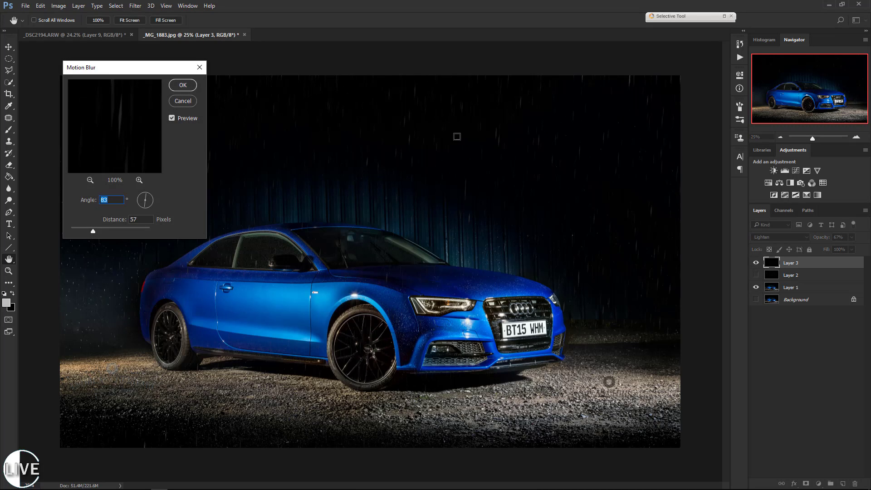
{"action": "left_click_drag", "start_coordinate": [86, 231], "coordinate": [94, 230]}
{"action": "key", "text": "Return"}
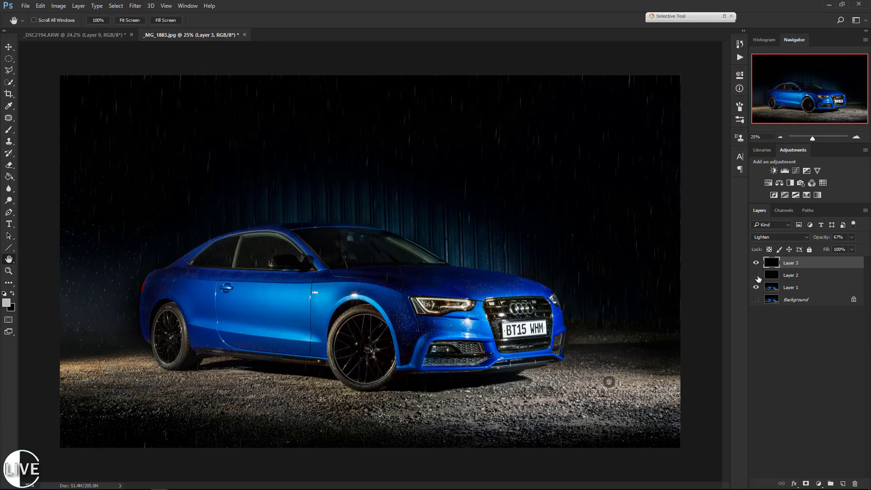
Show Layer 2 in place of Layer 3 and apply the same Motion Blur to it.
{"action": "left_click", "coordinate": [755, 274]}
{"action": "left_click", "coordinate": [755, 262]}
{"action": "left_click", "coordinate": [814, 275]}
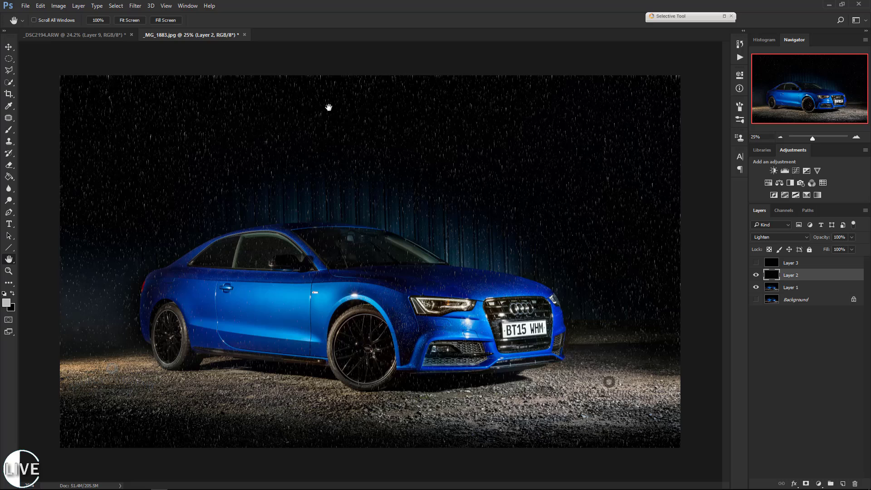
{"action": "left_click", "coordinate": [136, 6]}
{"action": "left_click", "coordinate": [147, 17]}
{"action": "left_click", "coordinate": [755, 264]}
Set Layer 2 to Screen blending at 59% opacity and show Layer 3 again.
{"action": "left_click", "coordinate": [770, 238]}
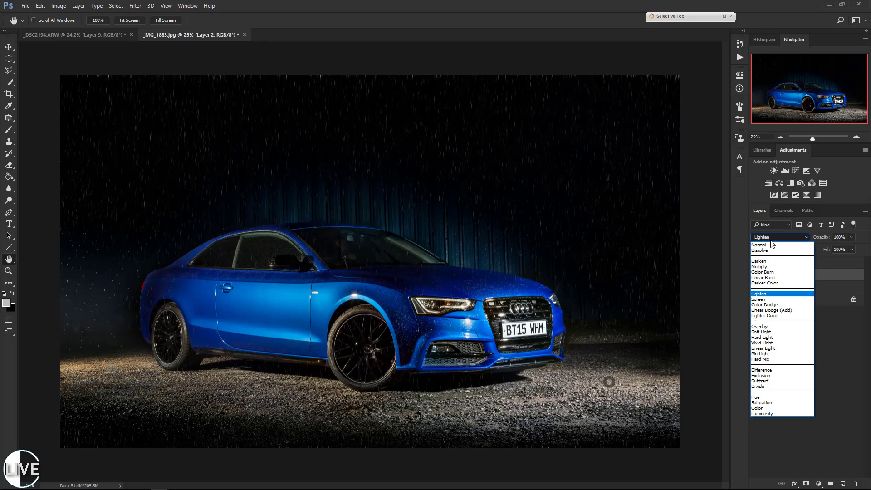
{"action": "left_click", "coordinate": [769, 238]}
{"action": "scroll", "coordinate": [769, 238], "scroll_direction": "up", "scroll_amount": 1}
{"action": "scroll", "coordinate": [769, 238], "scroll_direction": "down", "scroll_amount": 1}
{"action": "scroll", "coordinate": [769, 238], "scroll_direction": "down", "scroll_amount": 1}
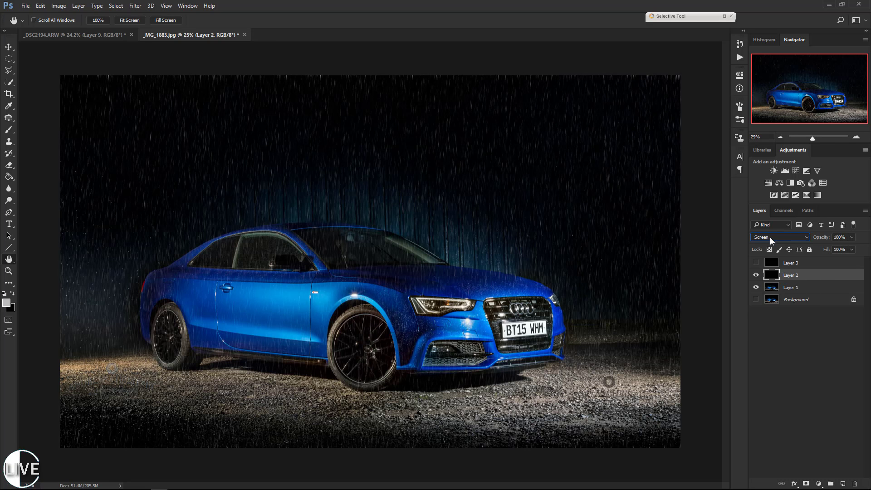
{"action": "left_click", "coordinate": [851, 237]}
{"action": "left_click", "coordinate": [755, 263]}
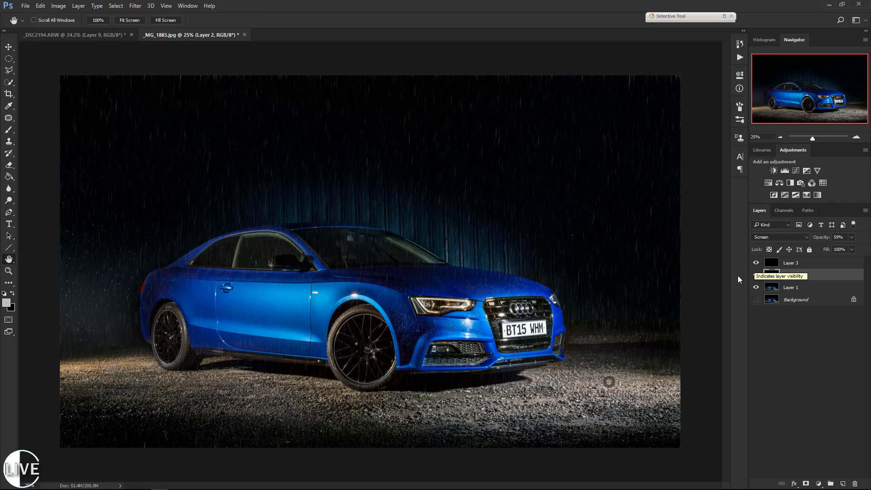
Group Layer 2 and Layer 3 and add a white layer mask to the group.
{"action": "left_click", "coordinate": [811, 266], "text": "shift"}
{"action": "key", "text": "ctrl+g"}
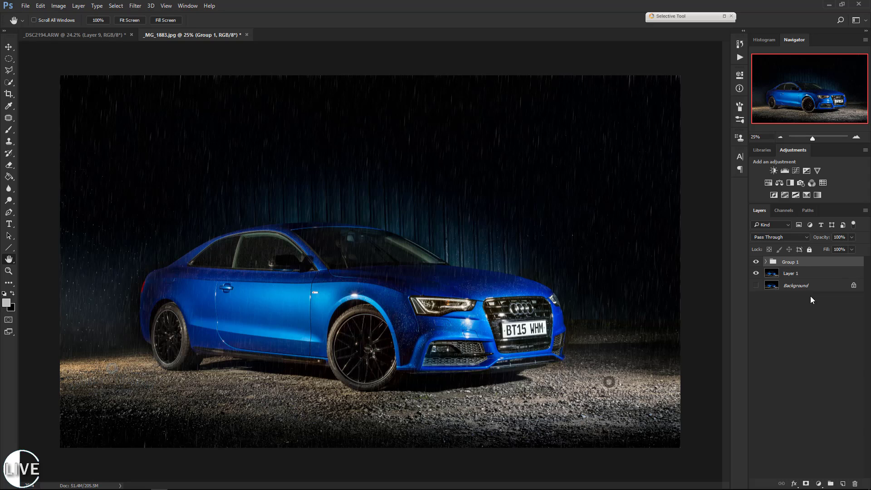
{"action": "left_click", "coordinate": [806, 482]}
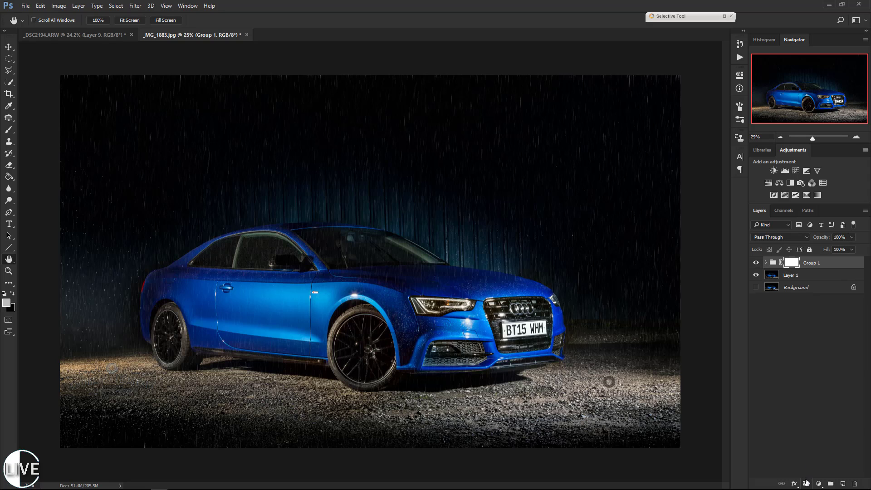
Paint black over the car on the group's mask with a soft round 504 px brush at 0% hardness.
{"action": "left_click", "coordinate": [9, 129]}
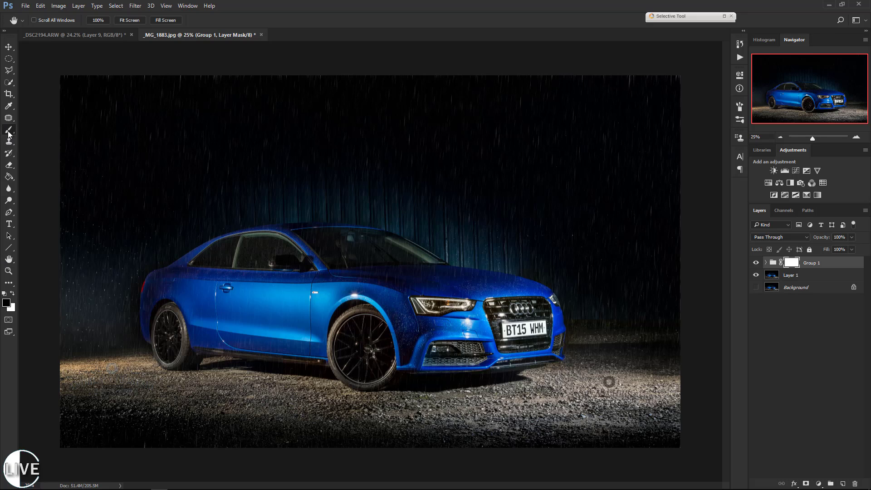
{"action": "mouse_move", "coordinate": [440, 306]}
{"action": "left_mouse_down"}
{"action": "mouse_move", "coordinate": [464, 314]}
{"action": "mouse_move", "coordinate": [515, 299]}
{"action": "mouse_move", "coordinate": [435, 285]}
{"action": "left_mouse_up"}
{"action": "key", "text": "ctrl+z"}
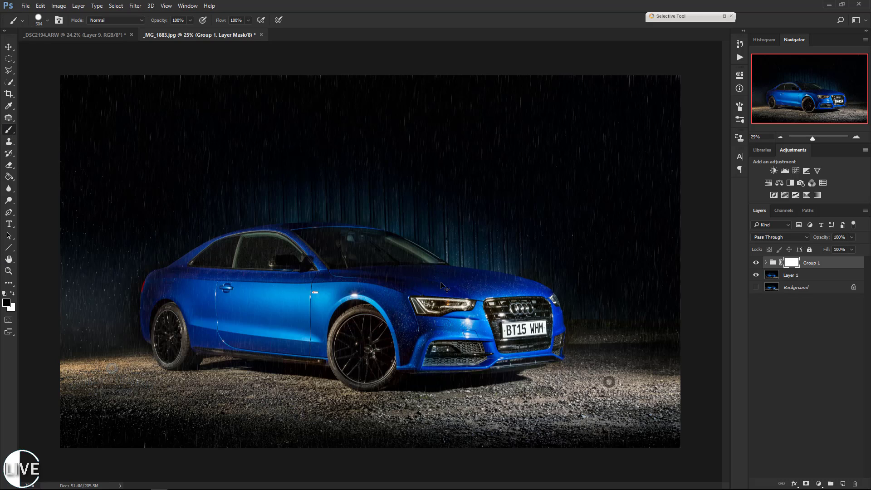
{"action": "right_click", "coordinate": [454, 298]}
{"action": "scroll", "coordinate": [502, 377], "scroll_direction": "up", "scroll_amount": 3}
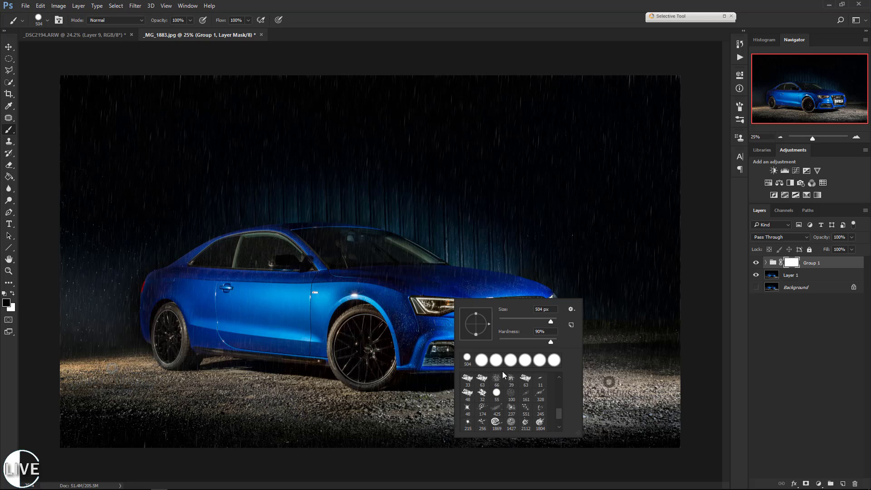
{"action": "left_click_drag", "start_coordinate": [557, 410], "coordinate": [560, 373]}
{"action": "left_click", "coordinate": [469, 381]}
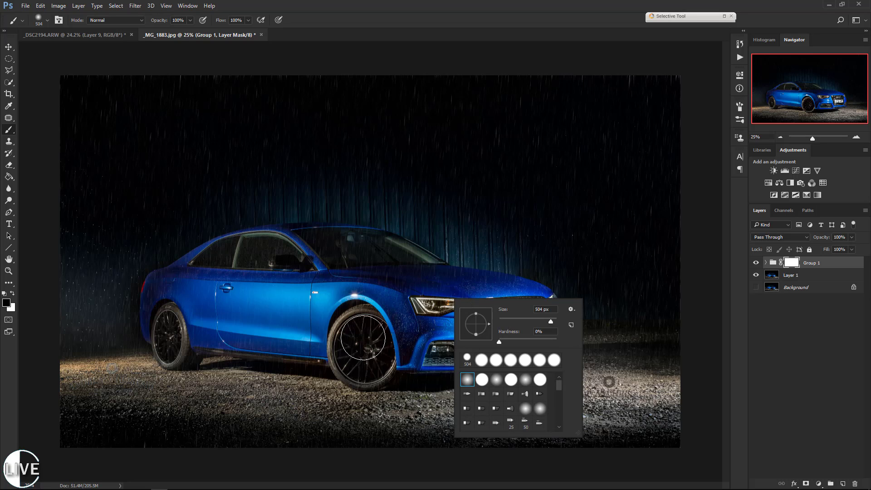
{"action": "left_click", "coordinate": [372, 308]}
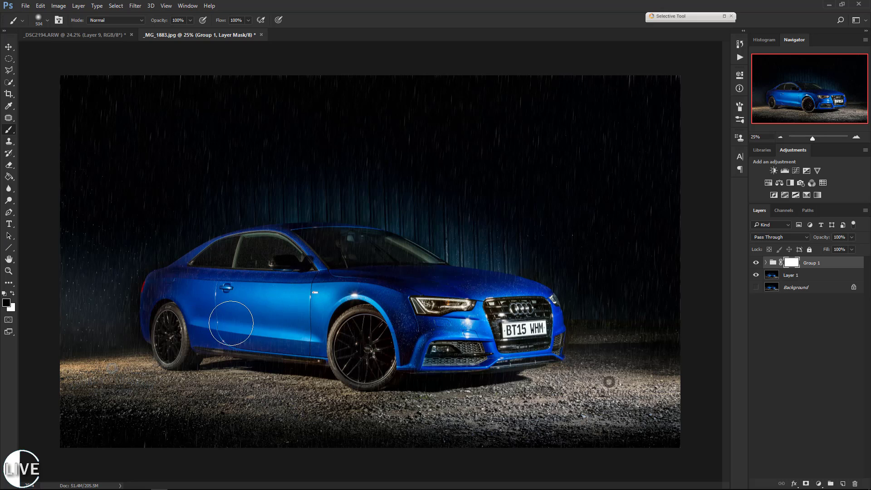
{"action": "mouse_move", "coordinate": [361, 334]}
{"action": "left_mouse_down"}
{"action": "mouse_move", "coordinate": [350, 320]}
{"action": "mouse_move", "coordinate": [426, 326]}
{"action": "mouse_move", "coordinate": [412, 338]}
{"action": "mouse_move", "coordinate": [468, 346]}
{"action": "mouse_move", "coordinate": [535, 335]}
{"action": "mouse_move", "coordinate": [512, 342]}
{"action": "left_mouse_up"}
Fill the rain group's mask with a rendered Clouds pattern.
{"action": "left_click", "coordinate": [135, 7]}
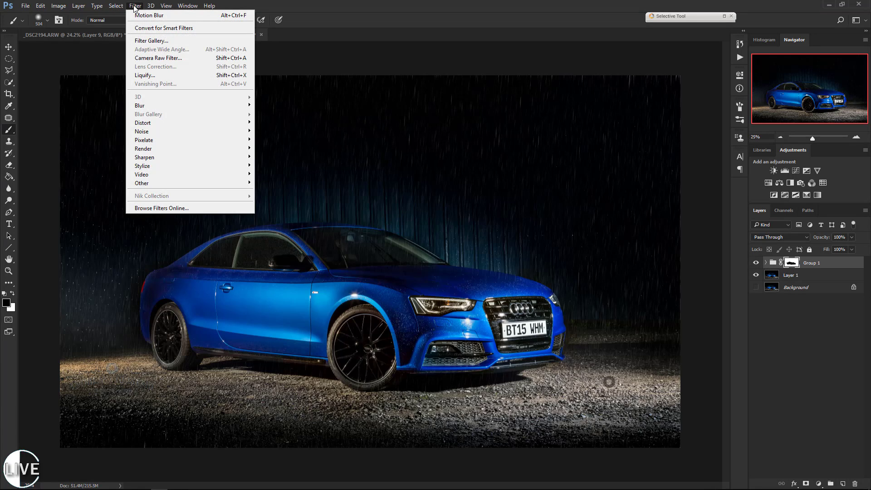
{"action": "mouse_move", "coordinate": [176, 143]}
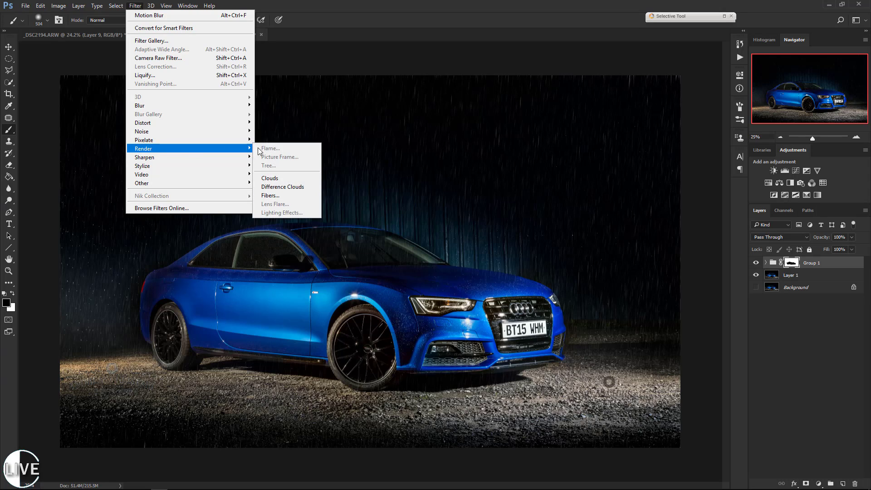
{"action": "left_click", "coordinate": [274, 177]}
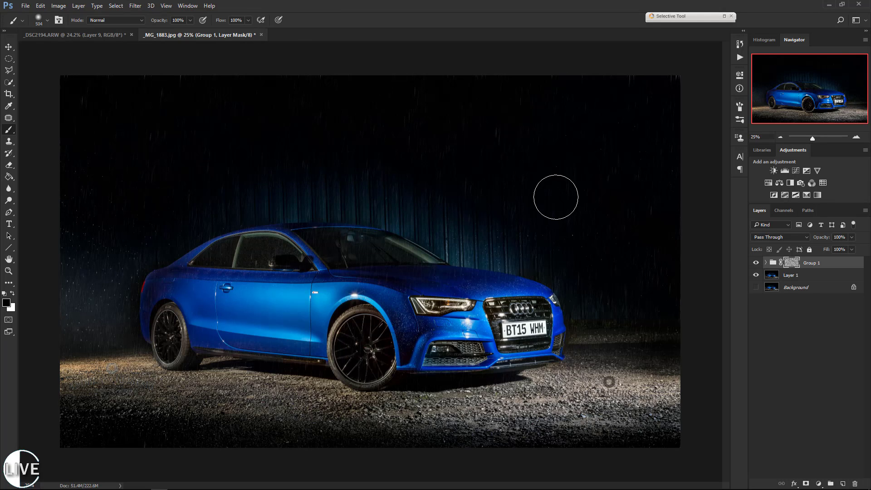
Display the group's cloud mask on the canvas and raise its contrast to 100 with Brightness/Contrast.
{"action": "left_click", "coordinate": [791, 266], "text": "shift"}
{"action": "left_click", "coordinate": [792, 265], "text": "shift"}
{"action": "left_click", "coordinate": [791, 265], "text": "alt"}
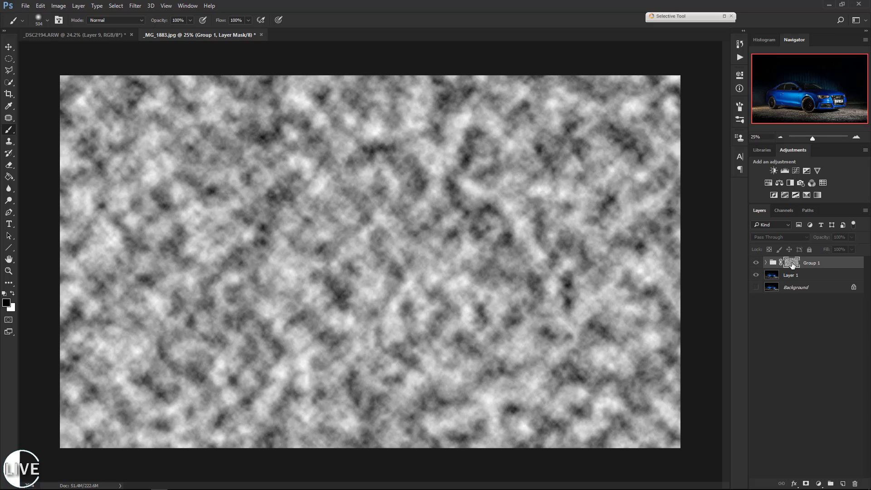
{"action": "left_click", "coordinate": [58, 6]}
{"action": "mouse_move", "coordinate": [75, 30]}
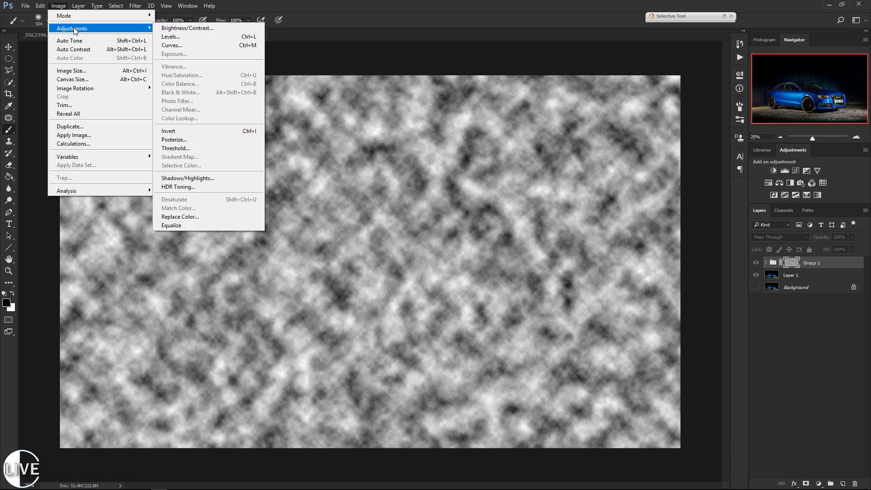
{"action": "left_click", "coordinate": [187, 28]}
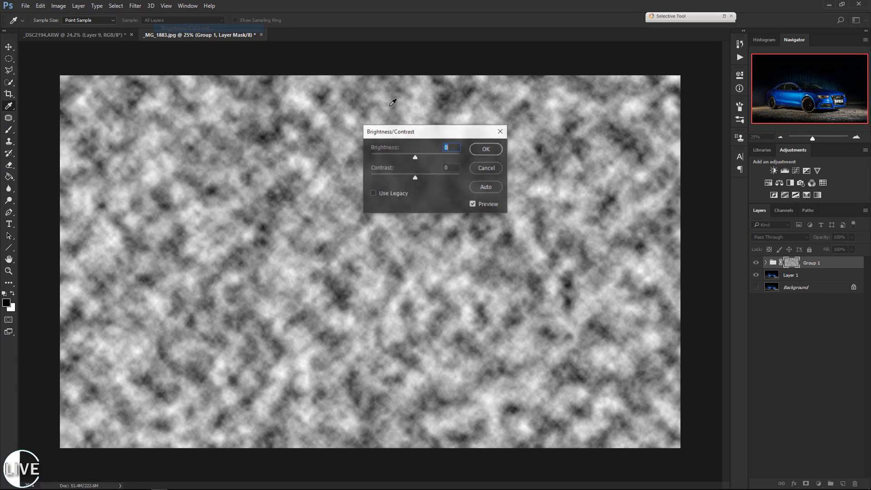
{"action": "left_click_drag", "start_coordinate": [415, 178], "coordinate": [469, 178]}
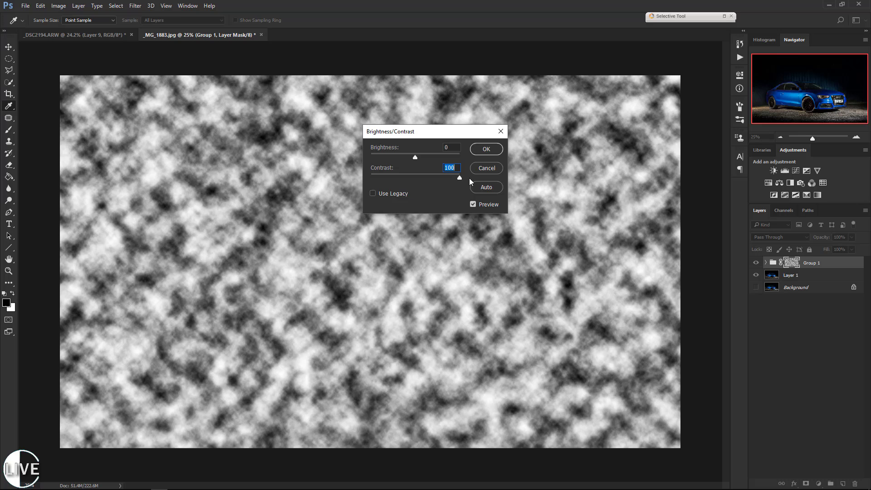
{"action": "left_click", "coordinate": [485, 149]}
{"action": "key", "text": "b"}
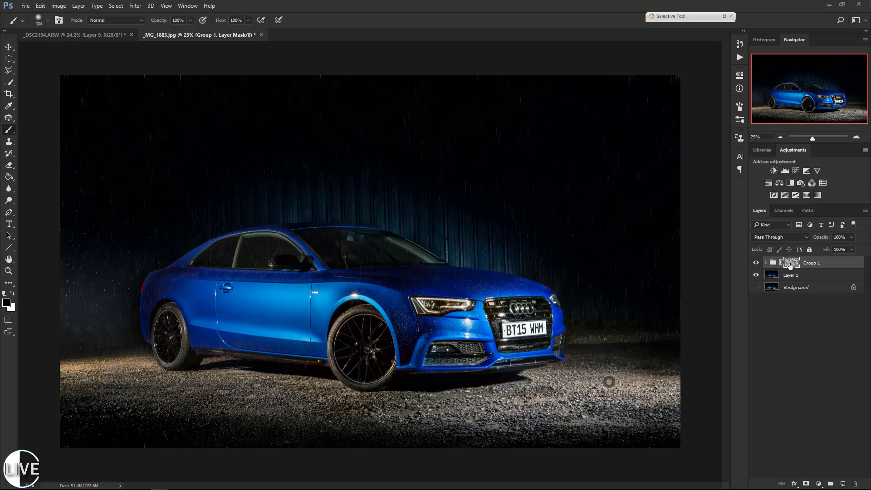
Return from the mask view to the photo and compare it with the rain group hidden and shown.
{"action": "left_click", "coordinate": [789, 265], "text": "alt"}
{"action": "left_click", "coordinate": [756, 263]}
{"action": "left_click", "coordinate": [756, 263]}
Expand Group 1 and select Layer 2 inside it.
{"action": "left_click", "coordinate": [765, 262]}
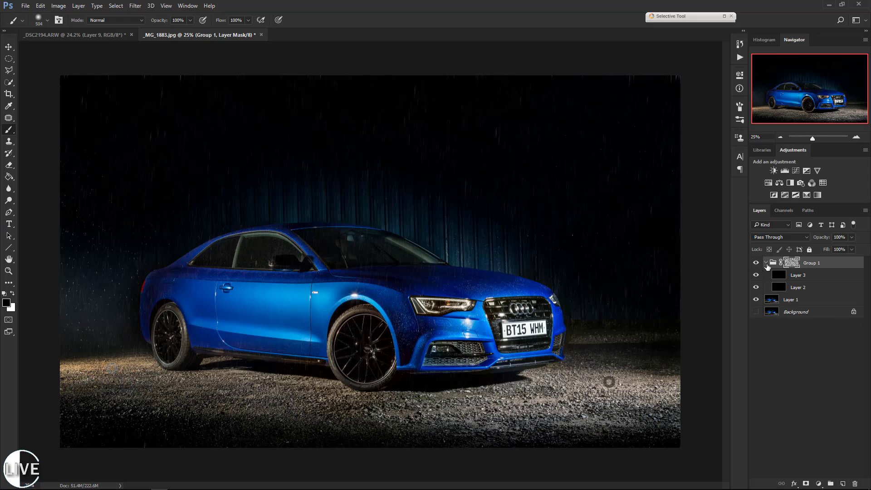
{"action": "left_click", "coordinate": [818, 287]}
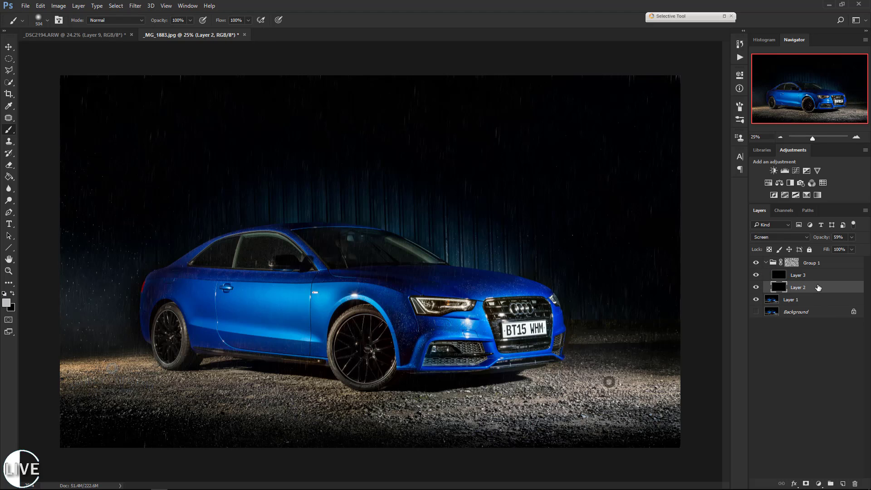